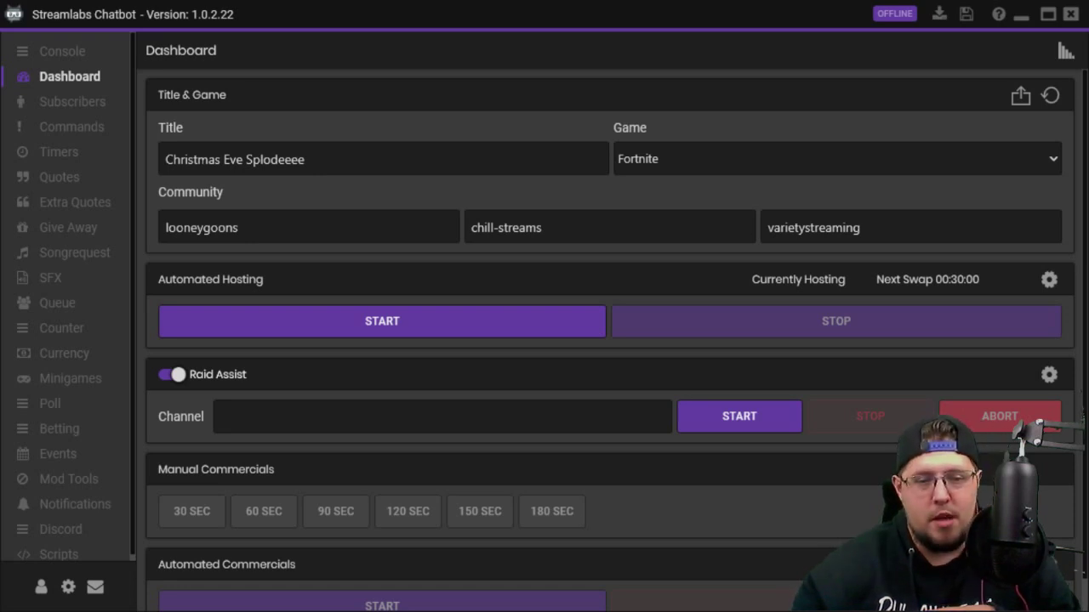
Restore the chatbot window, browse the Console chat log and select a viewer in the Viewers list.
left_click_drag(285, 14, 444, 65)
double_click(443, 66)
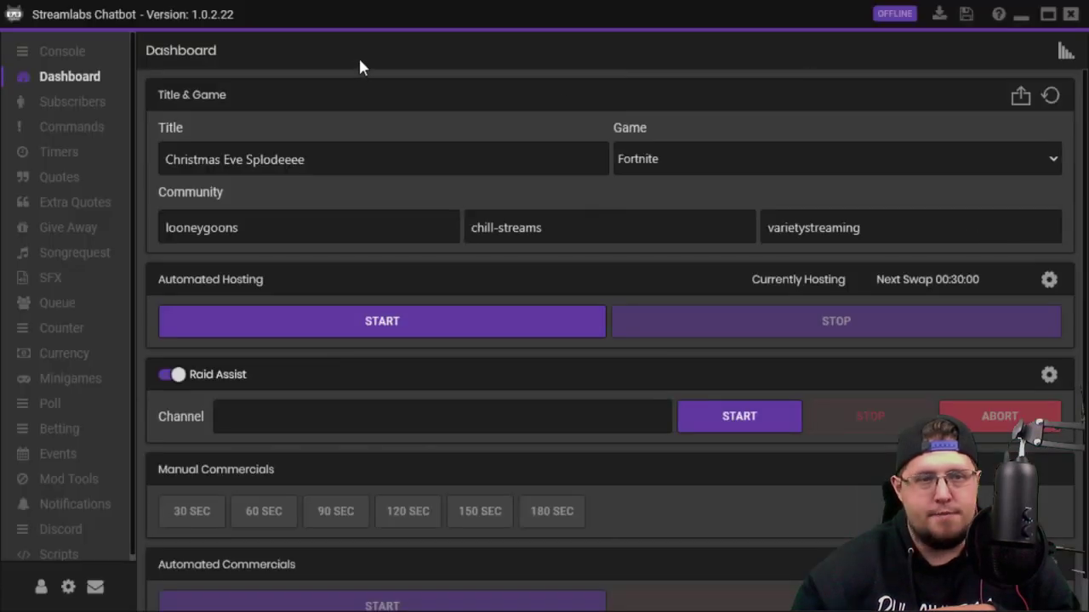
left_click(47, 51)
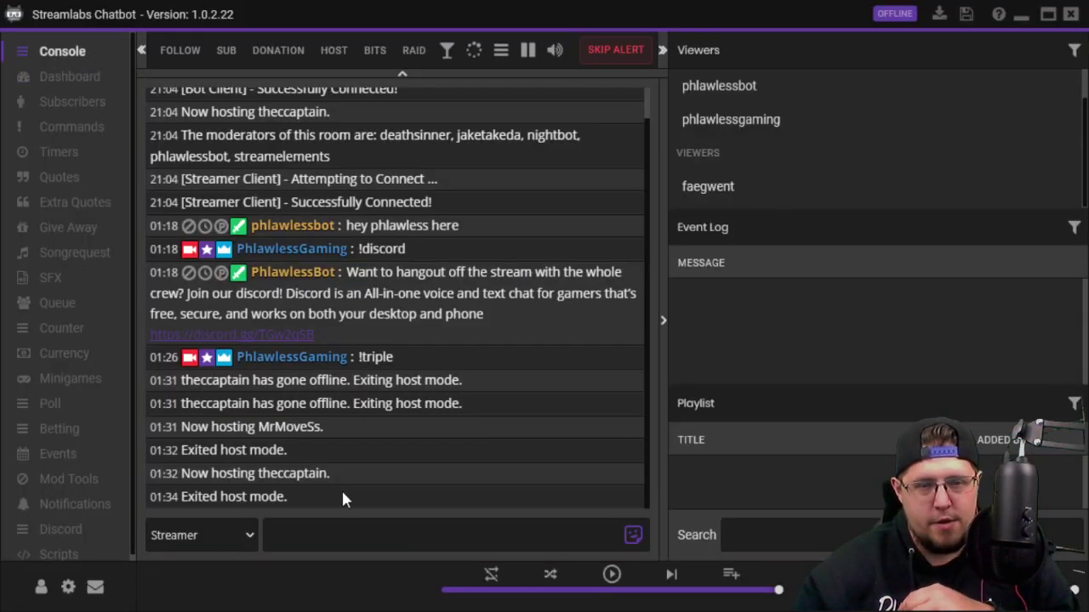
scroll(343, 500, "up", 1)
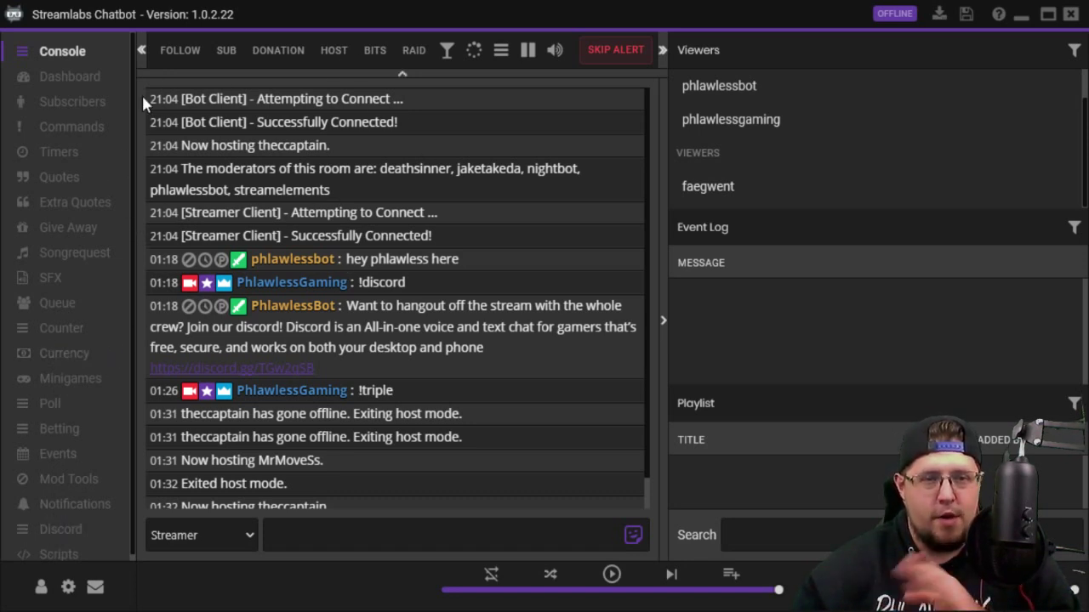
scroll(587, 253, "down", 1)
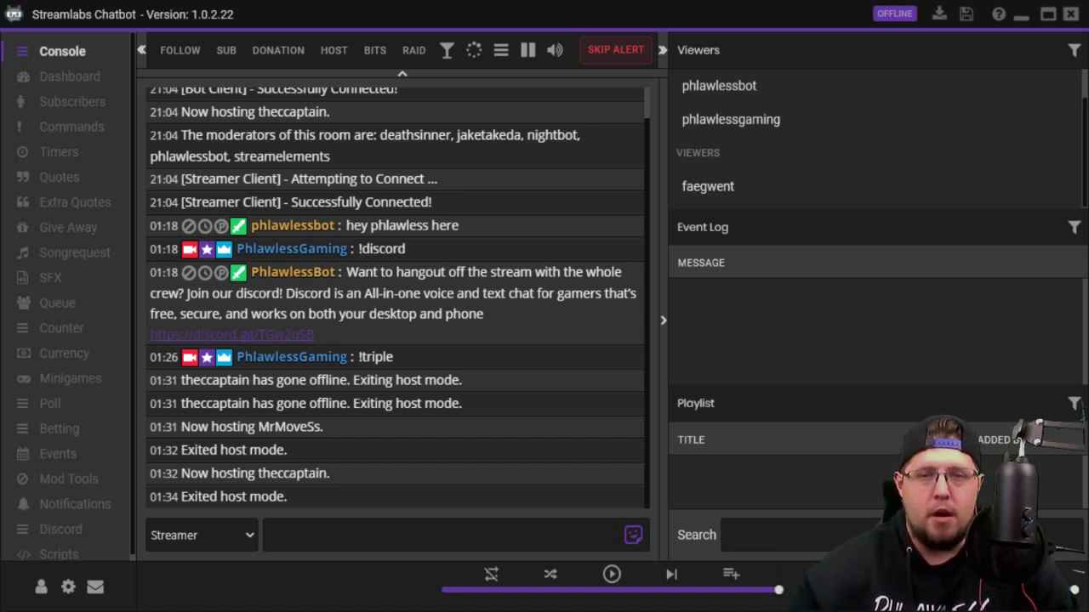
left_click(818, 173)
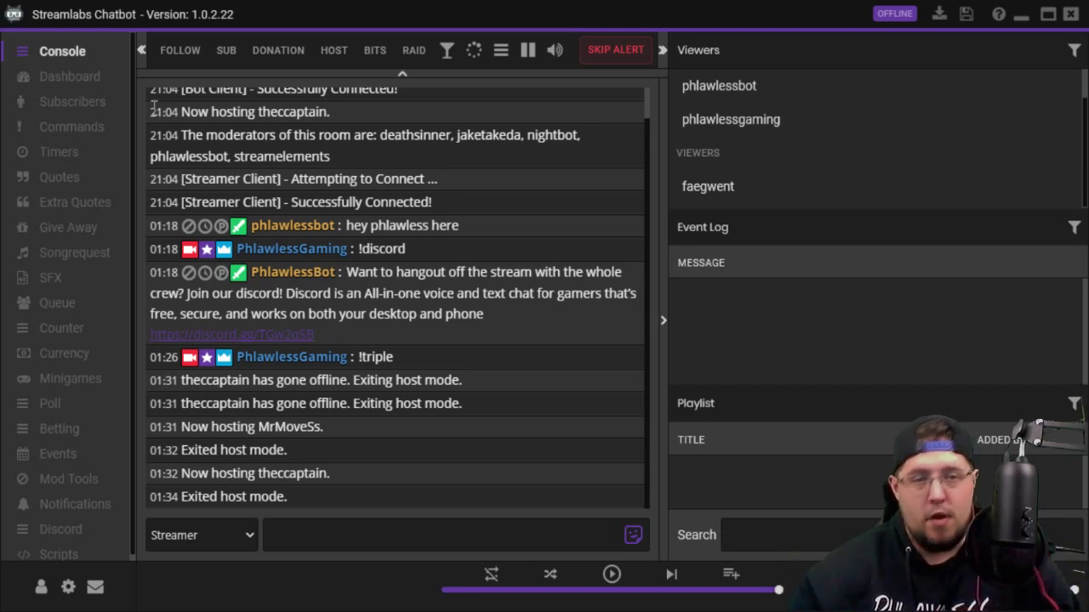
On the Dashboard, point out the title, game, community tags and empty Raid Assist channel field.
left_click(76, 78)
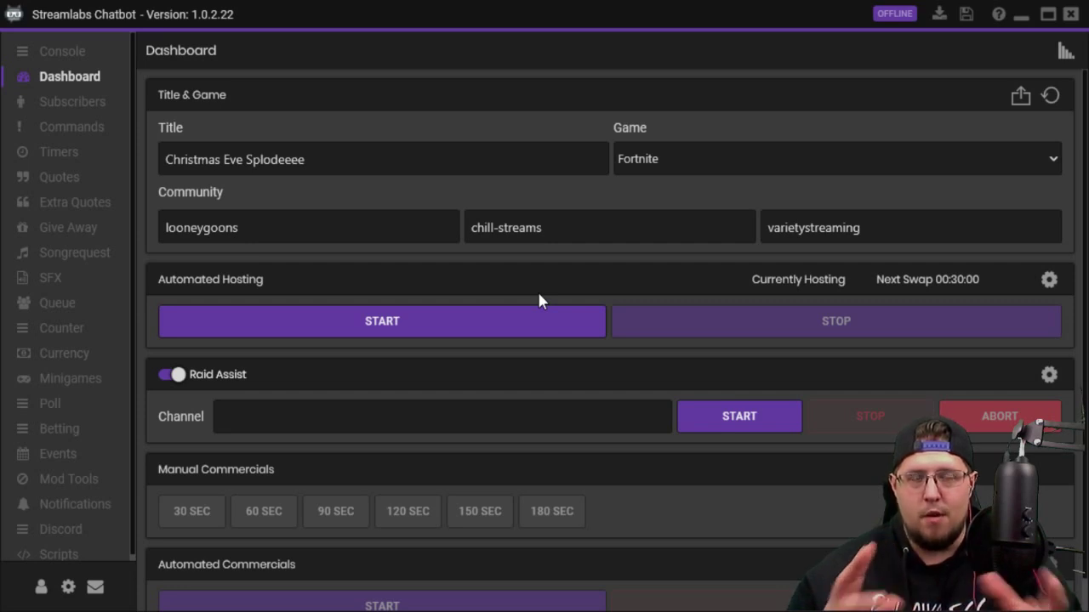
left_click(431, 148)
key("Tab")
left_click(301, 228)
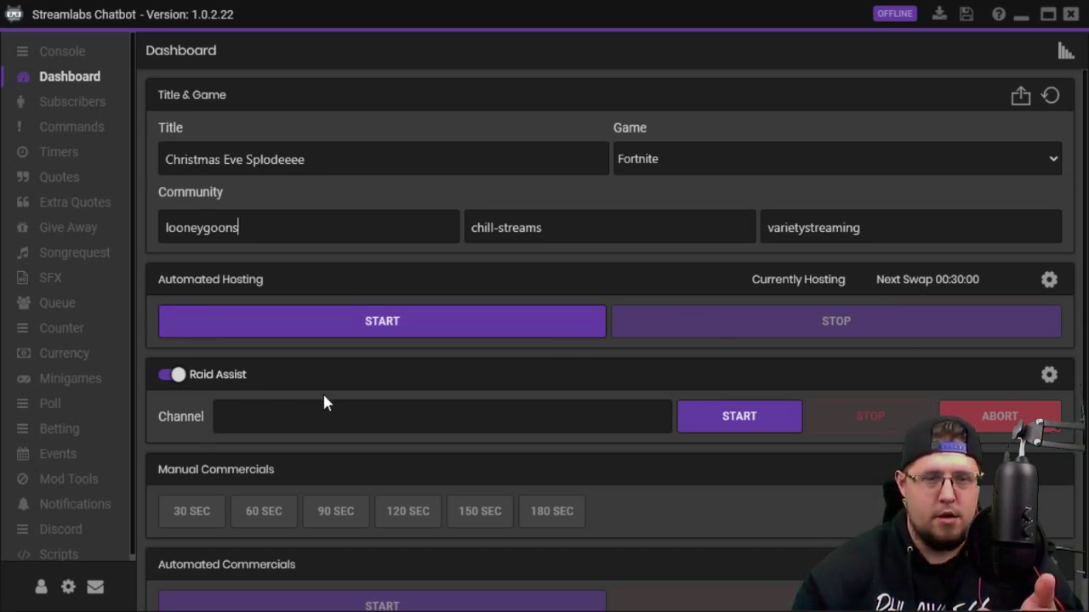
scroll(324, 402, "down", 1)
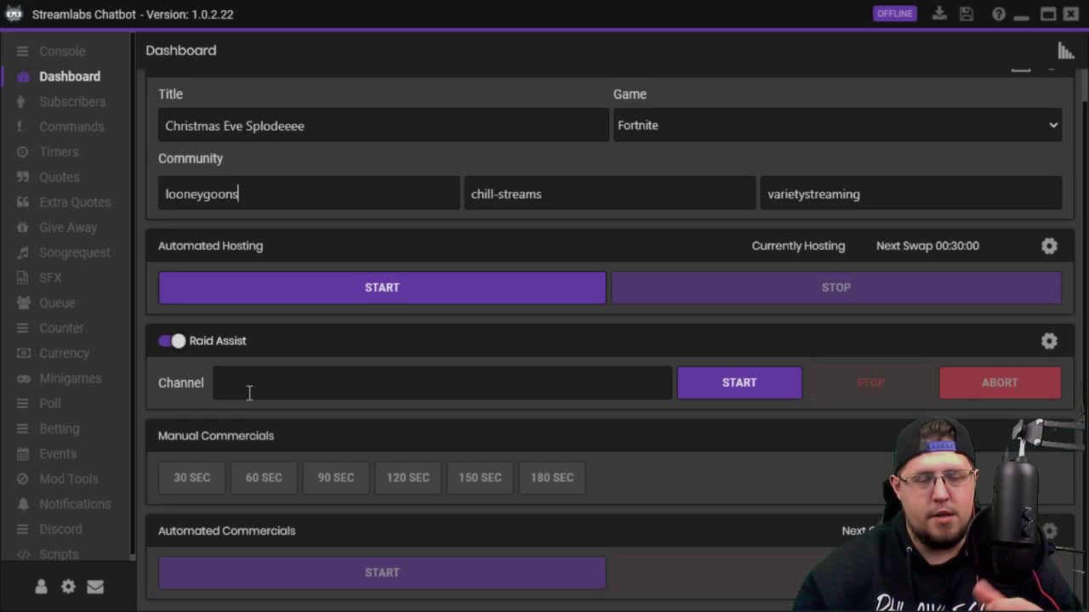
left_click(302, 379)
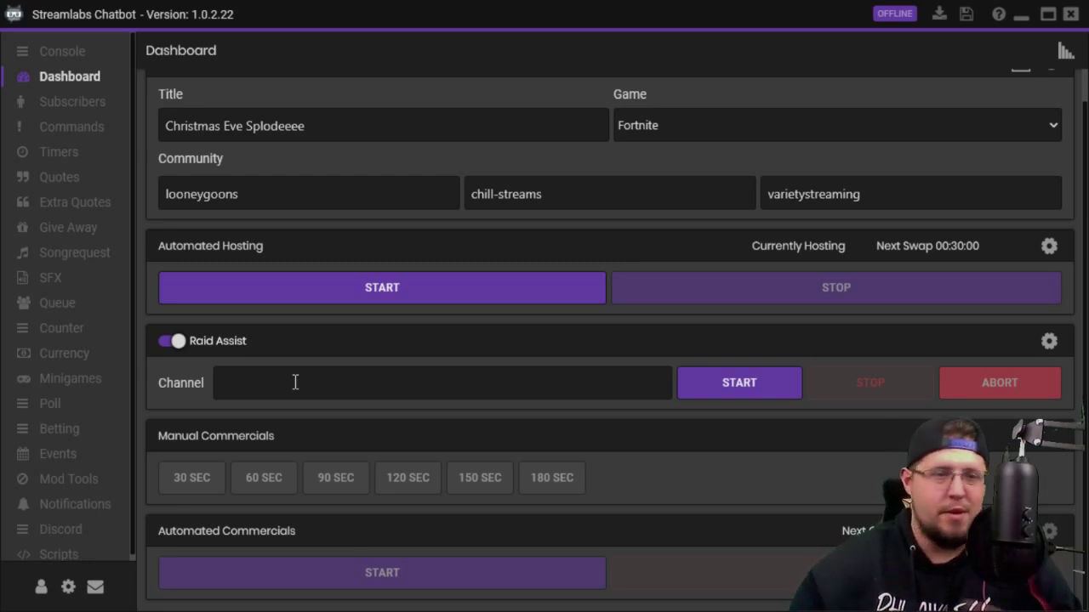
View the five-subscriber Twitch Subscribers list, then go to the Commands page.
left_click(80, 109)
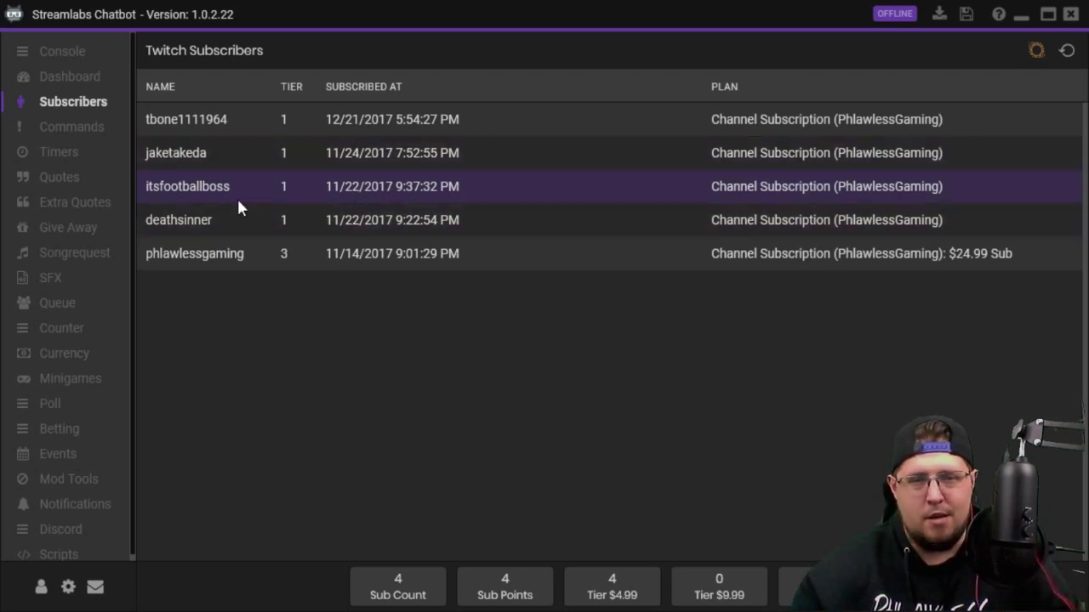
left_click(71, 136)
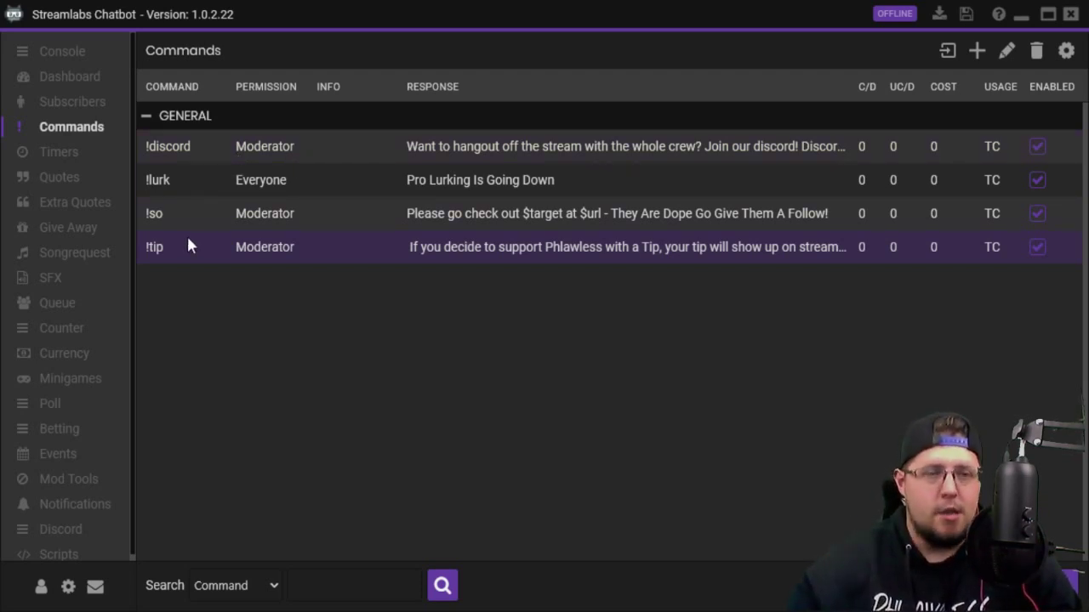
Select the !so shoutout command in the Commands list.
left_click(215, 219, "shift")
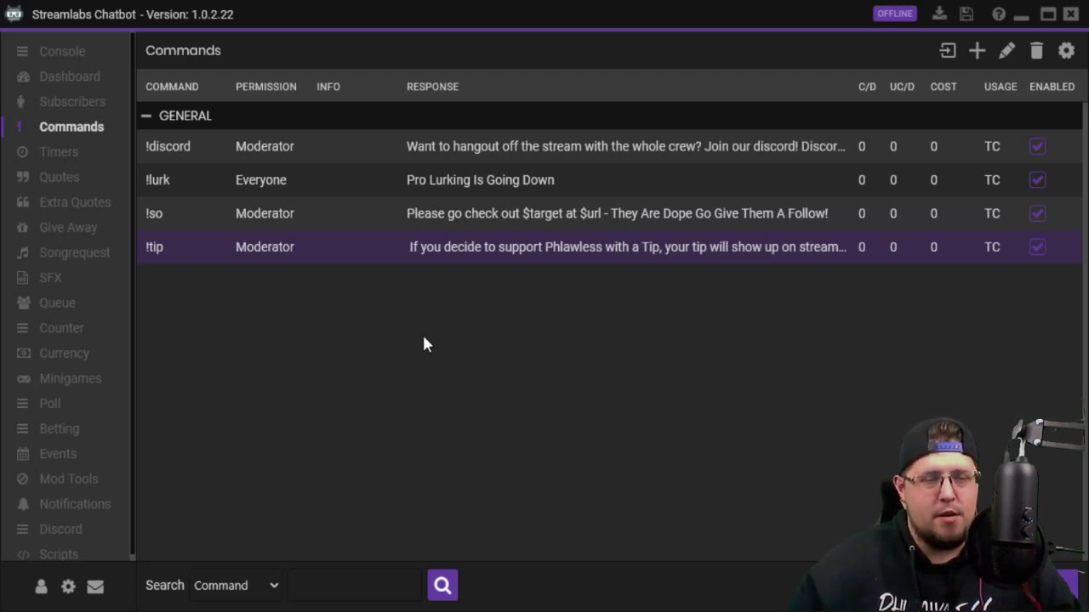
Show the Timers page with the advertisement and !tip timed messages.
left_click(60, 162)
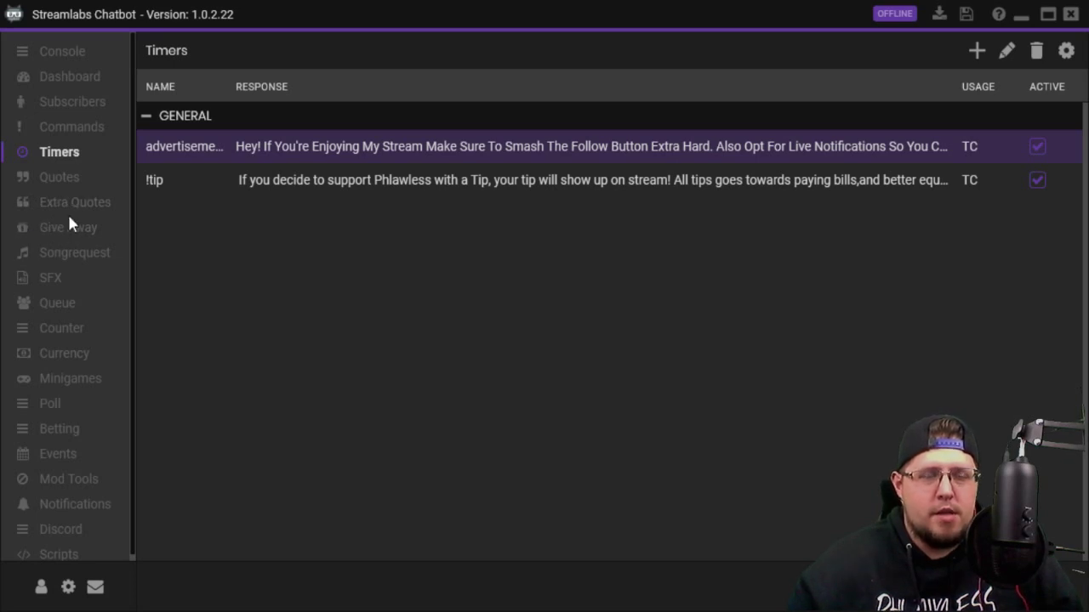
Open the Give Away settings and inspect the !raffle command and empty Prize field.
left_click(74, 241)
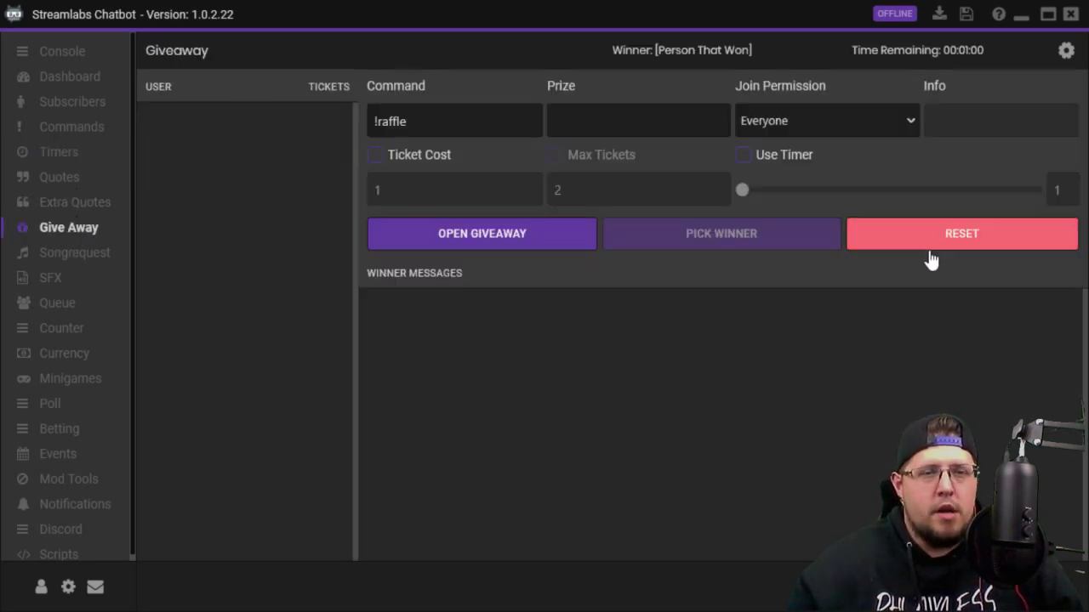
left_click(449, 116)
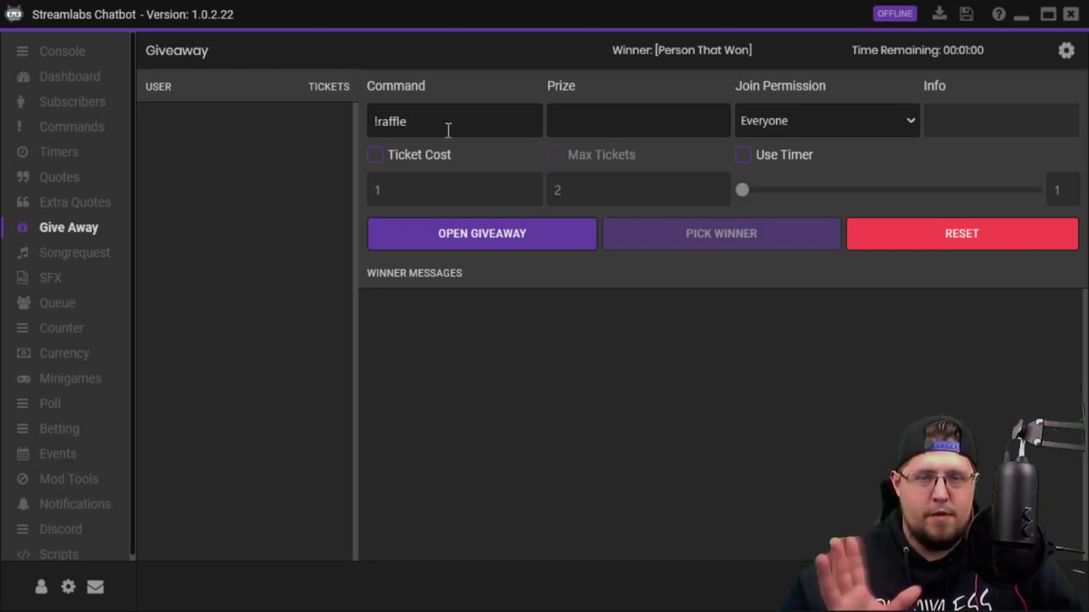
left_click(614, 121)
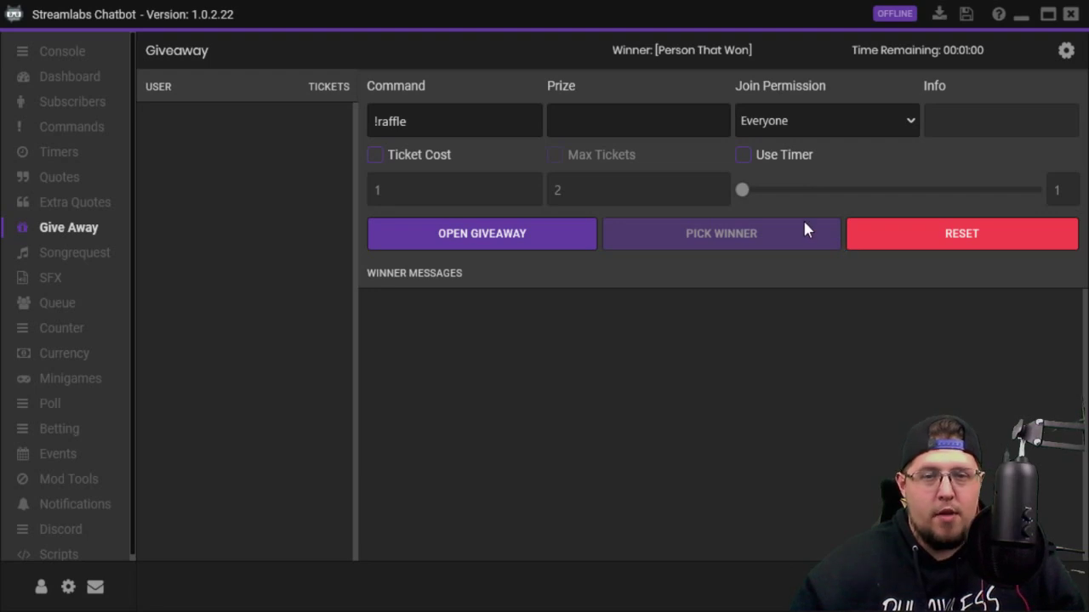
Try Join Permission as Subscriber, Regular and GameWisp Subscriber, reset it to Everyone, and open Songrequest.
key("s")
key("r")
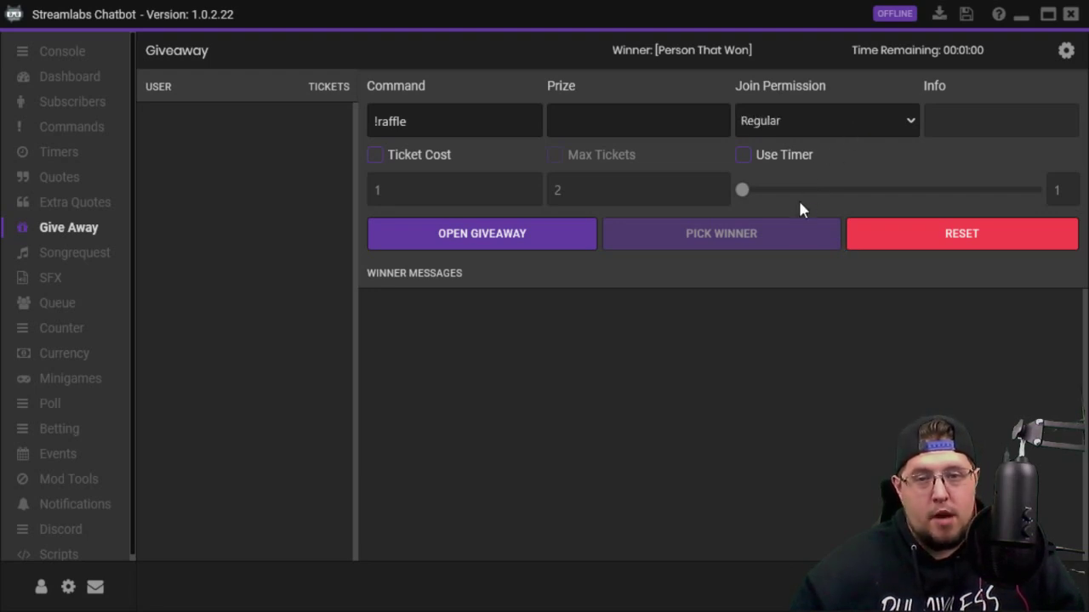
key("g")
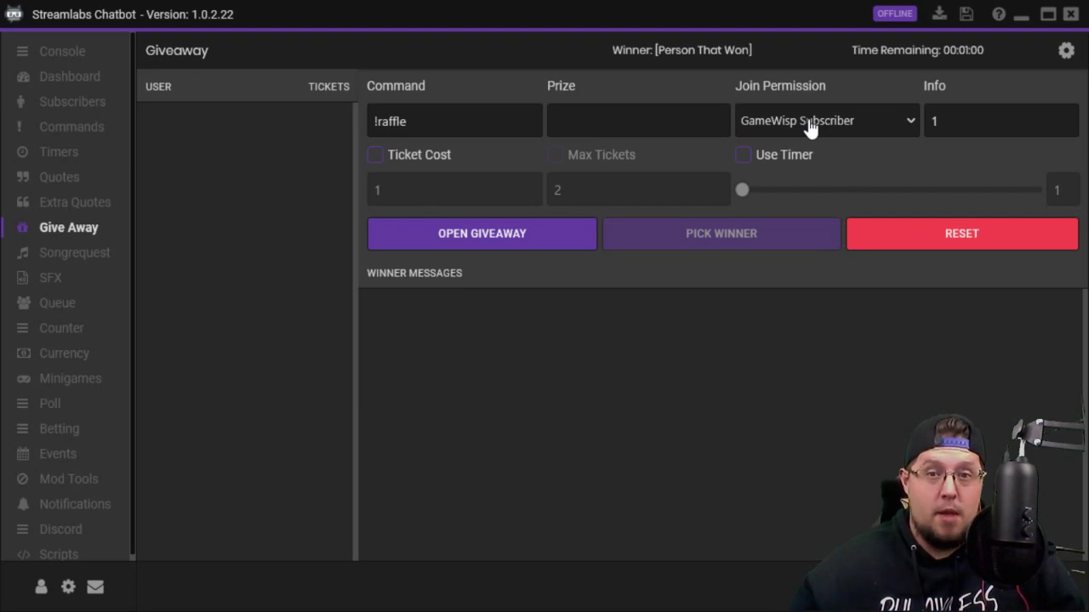
left_click(971, 112)
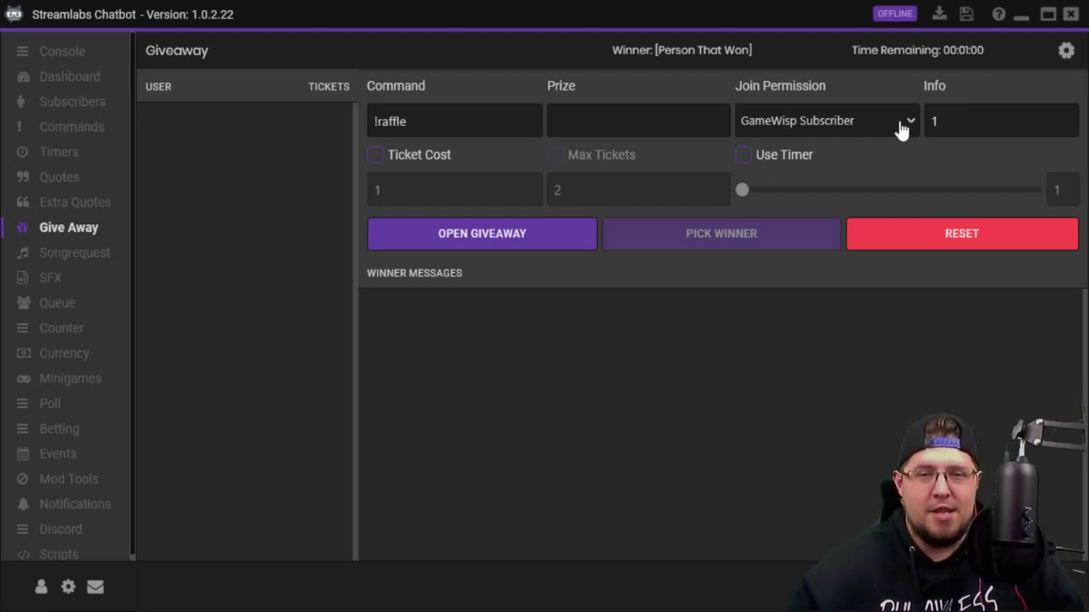
left_click(791, 123)
left_click(791, 150)
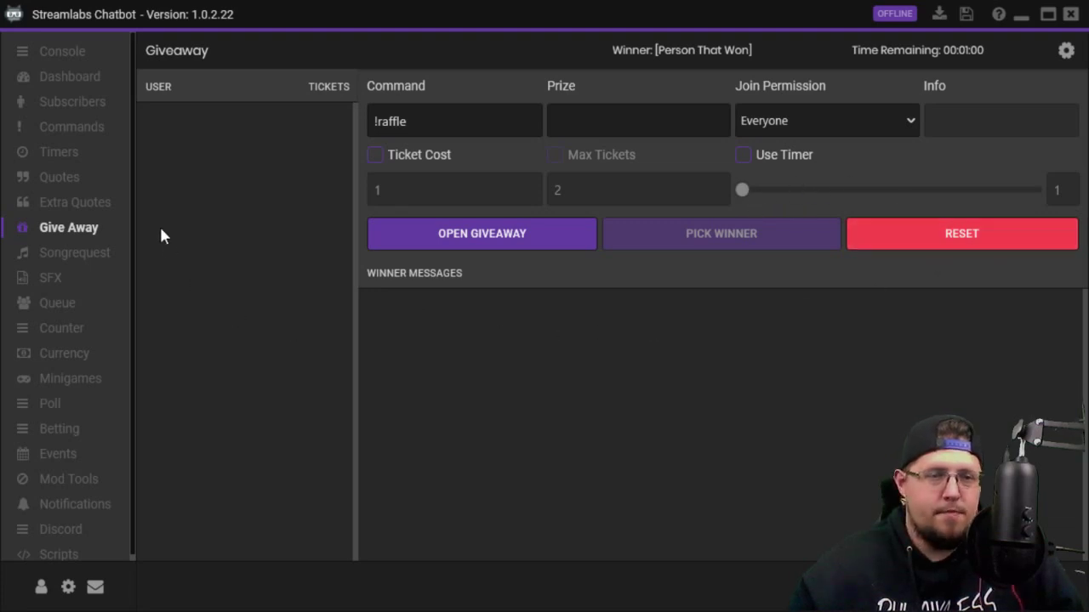
left_click(86, 258)
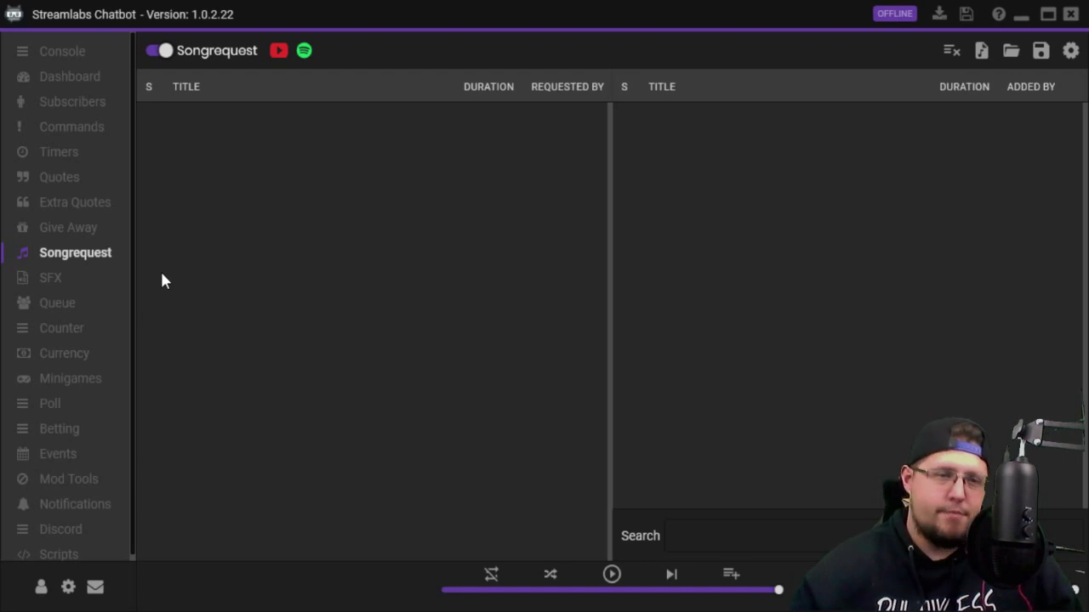
left_click(85, 54)
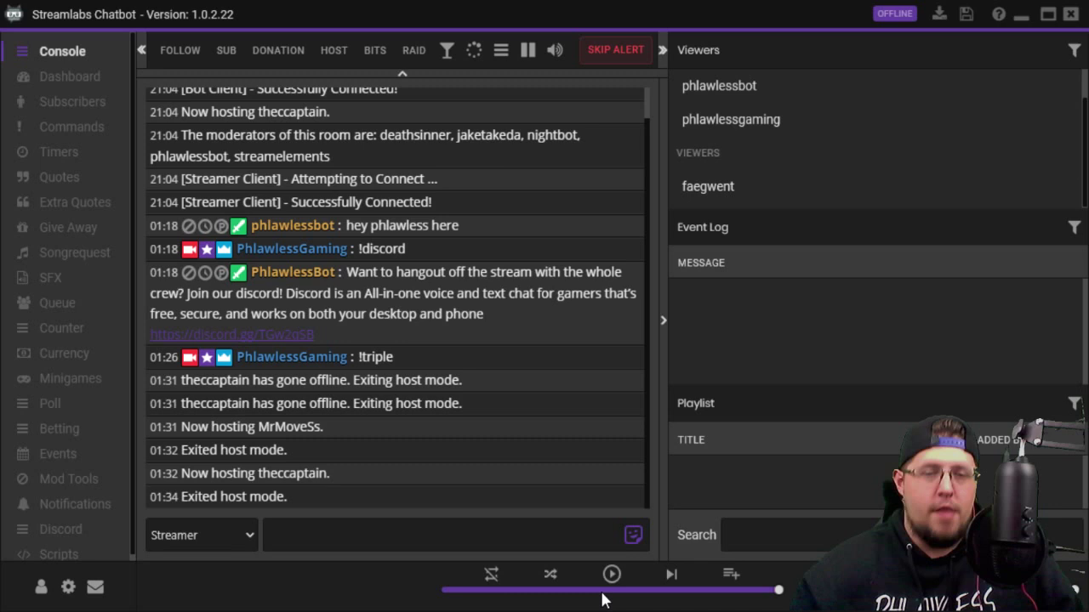
left_click(45, 260)
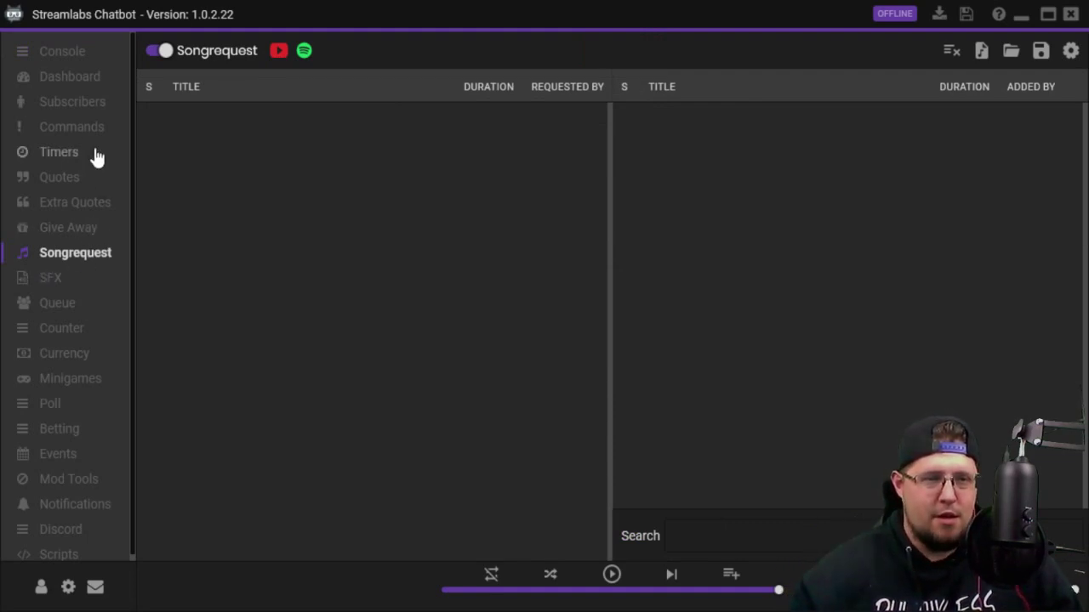
left_click(85, 56)
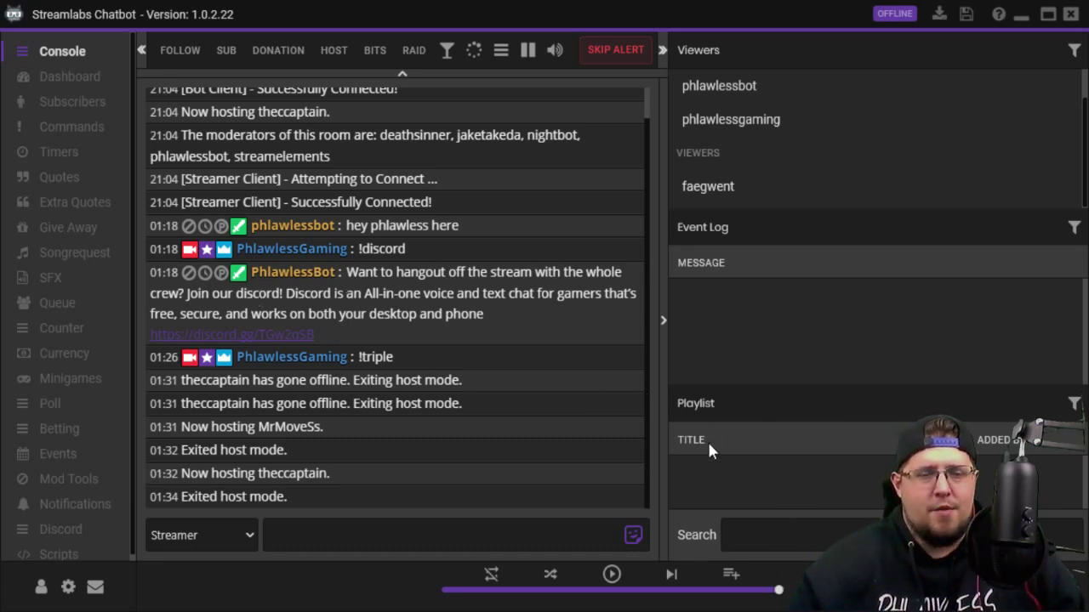
left_click(66, 204)
left_click(63, 228)
left_click(60, 274)
left_click(102, 251)
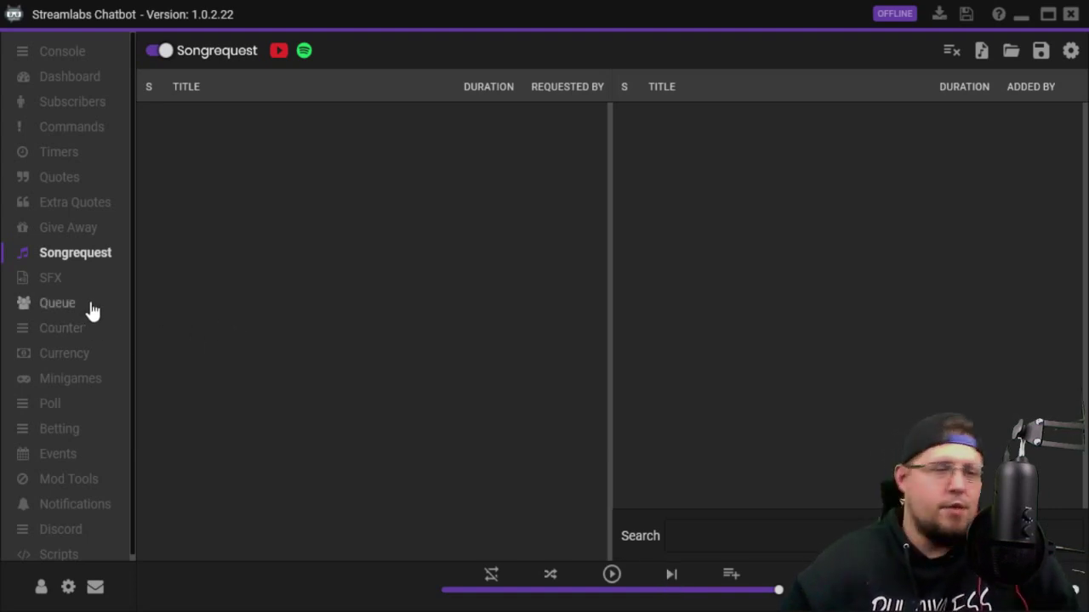
Send !wow in the Console chat to play the sound, then return to the SFX list.
left_click(71, 289)
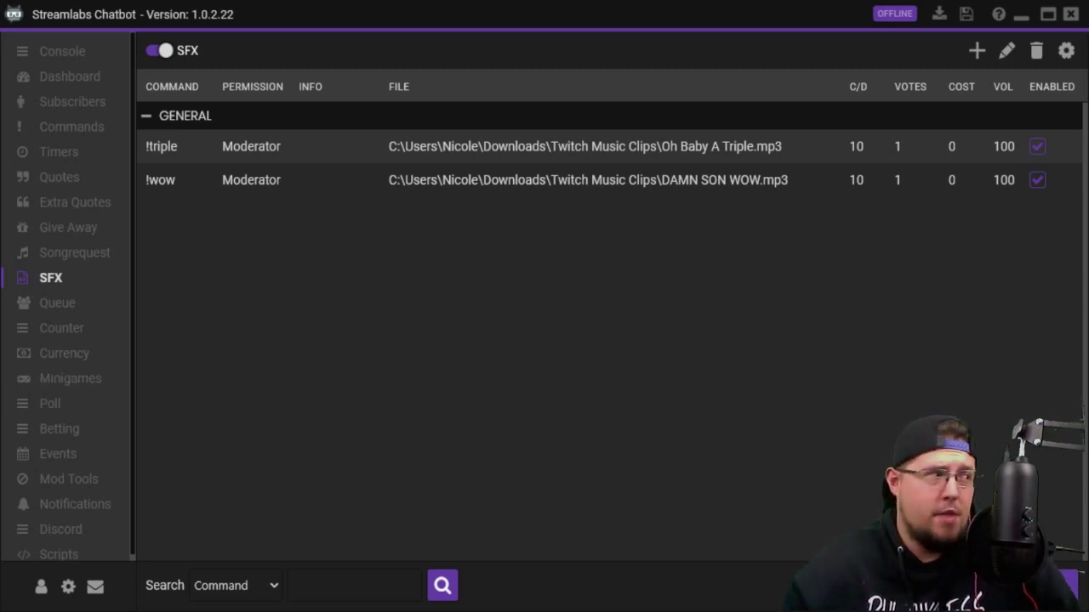
left_click(52, 52)
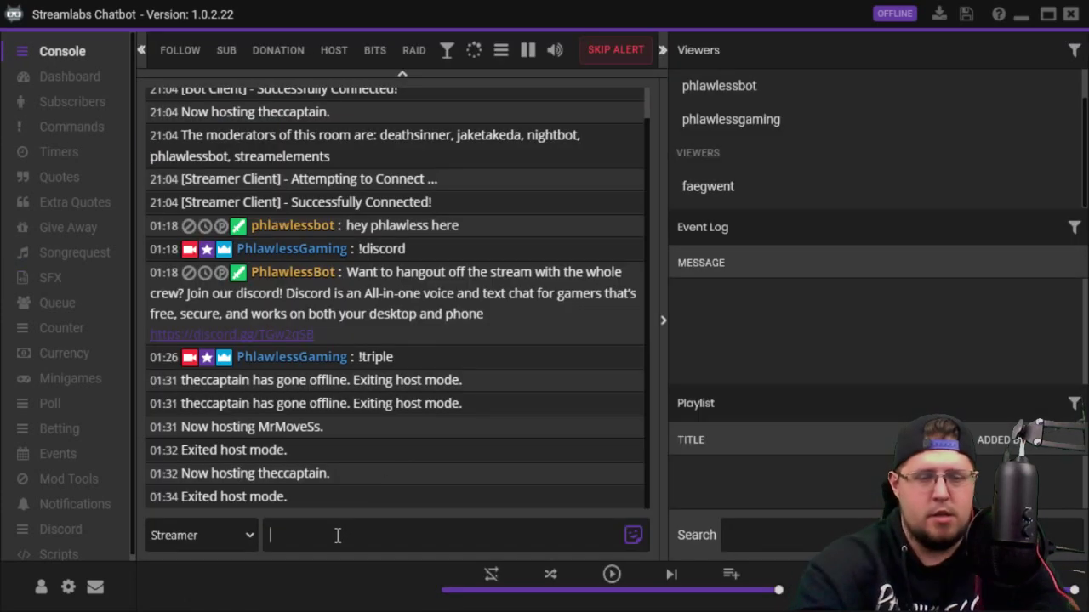
type("!wow")
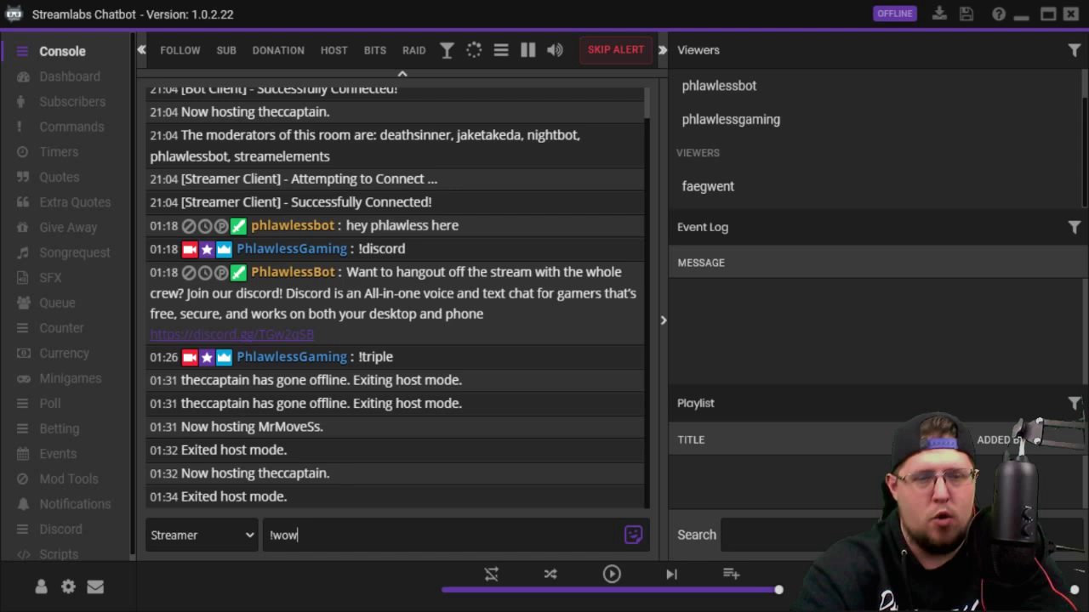
key("Return")
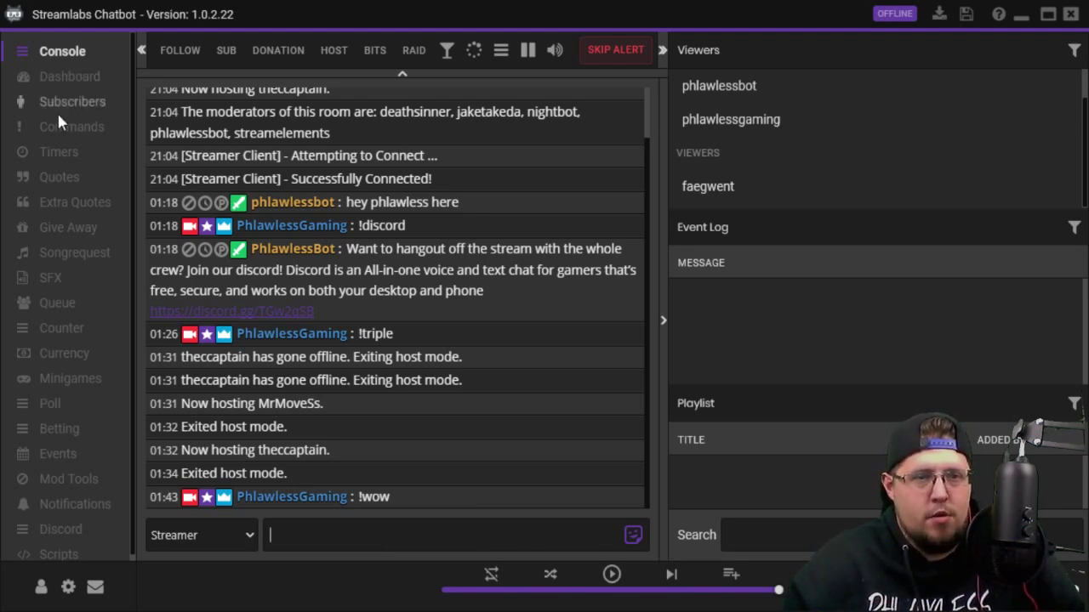
left_click(53, 278)
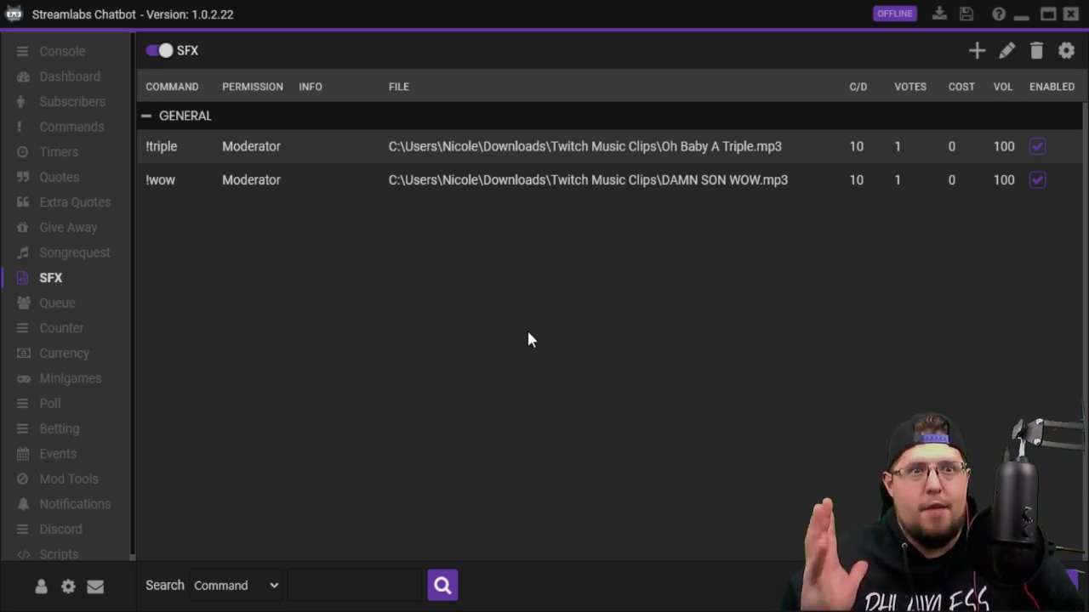
Change the Queue's Max Queue Size from 5 to 50.
left_click(59, 306)
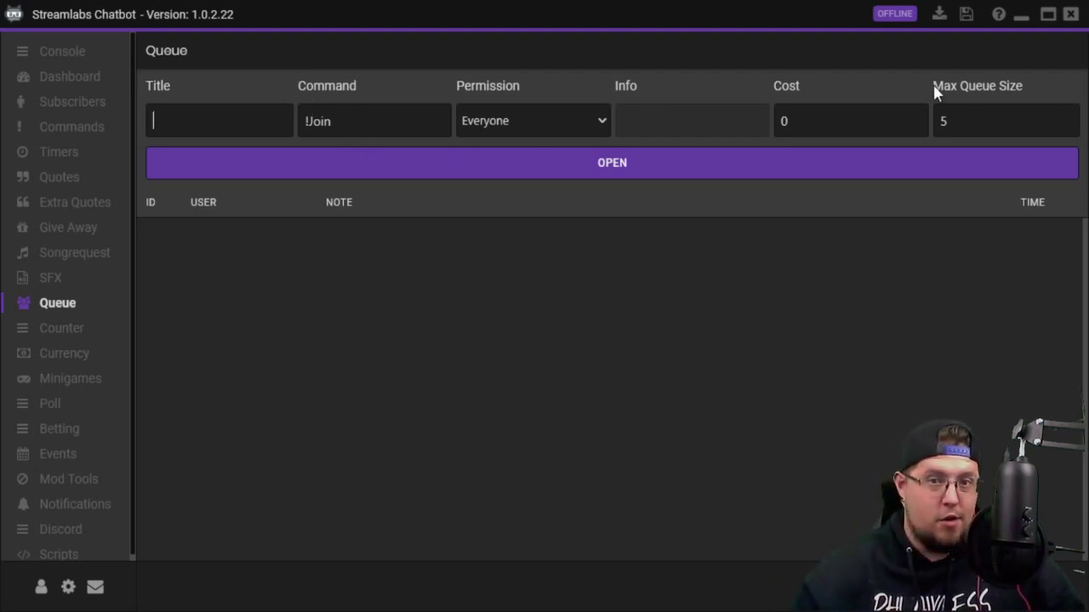
left_click(881, 131)
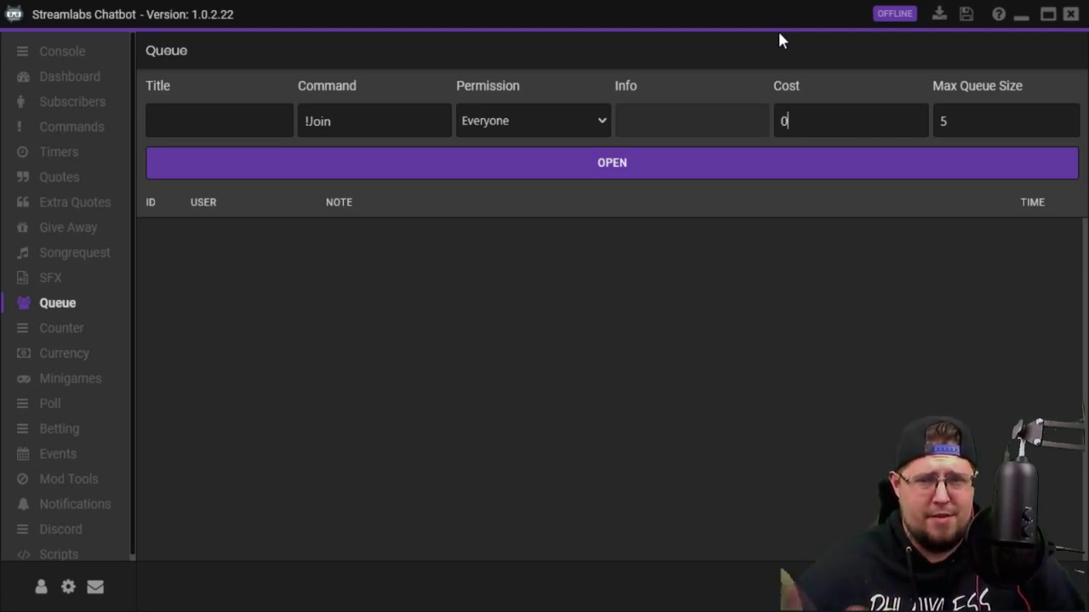
left_click(992, 125)
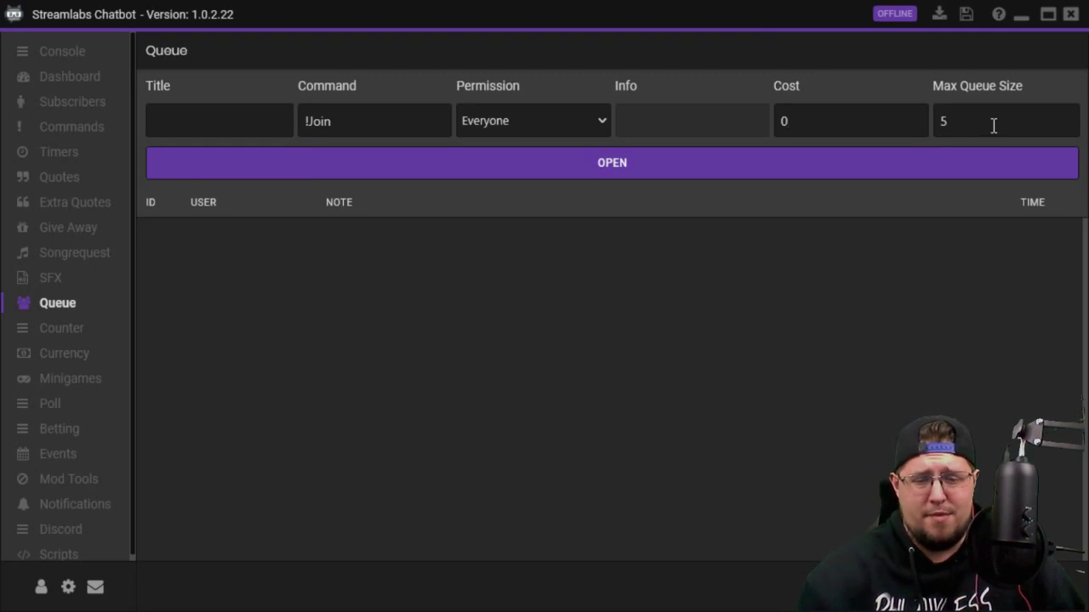
key("BackSpace")
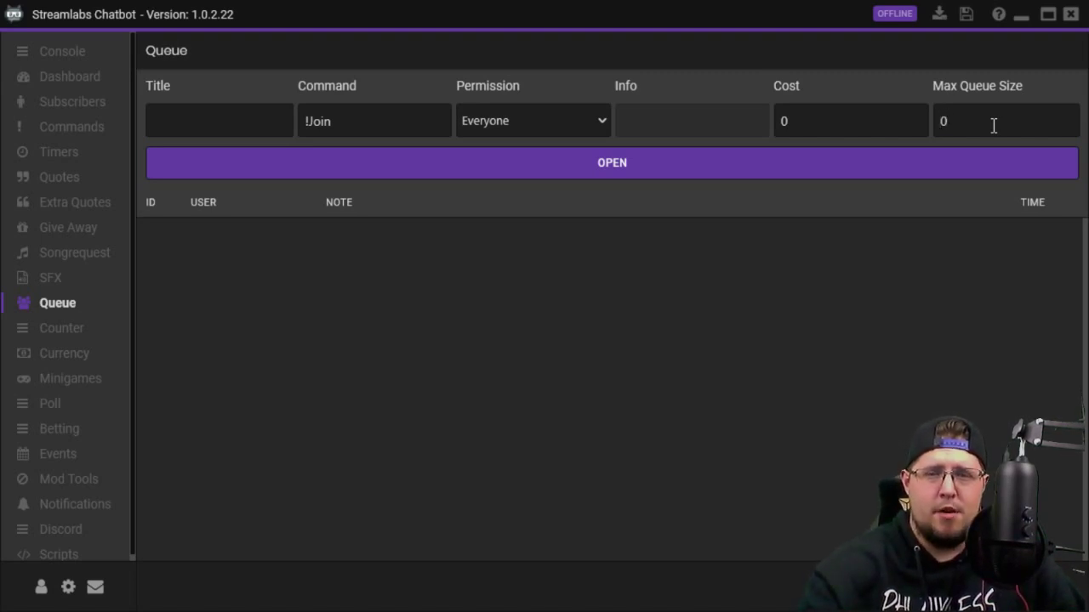
key("Left")
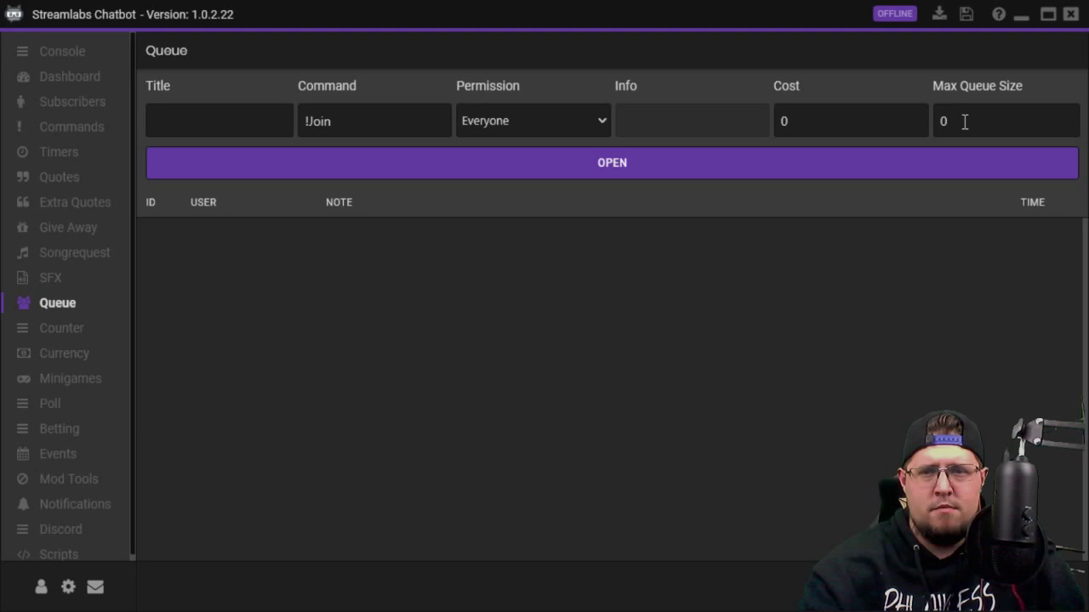
key("ctrl+a")
type("50")
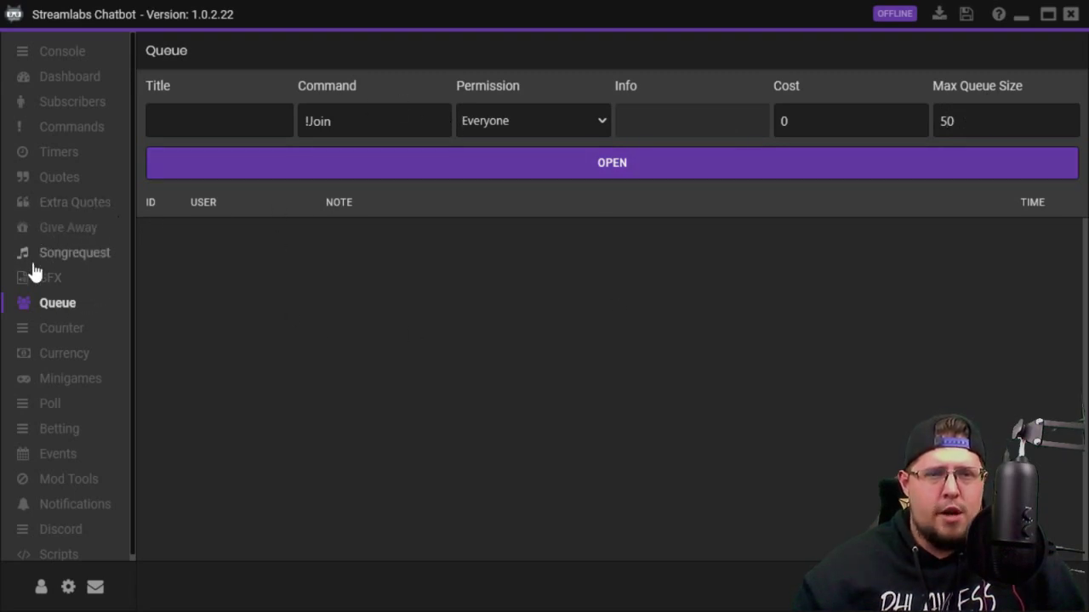
Rewrite the Counter message template from 'Deaths: #' to 'Chicken Dinners: #3'.
left_click(81, 331)
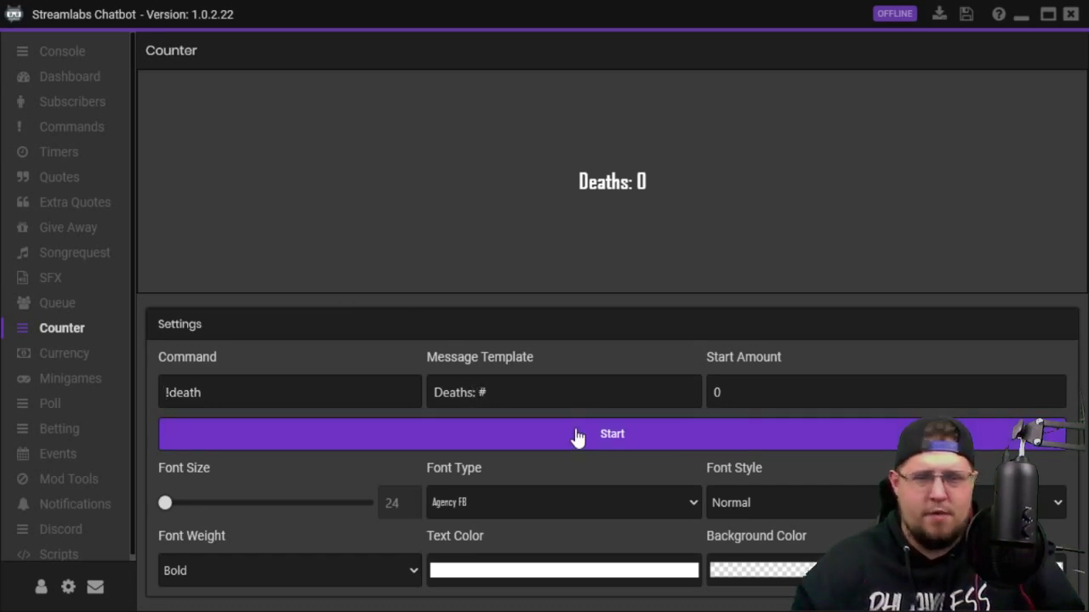
key("BackSpace")
key("BackSpace")
key("BackSpace")
key("BackSpace")
key("BackSpace")
key("BackSpace")
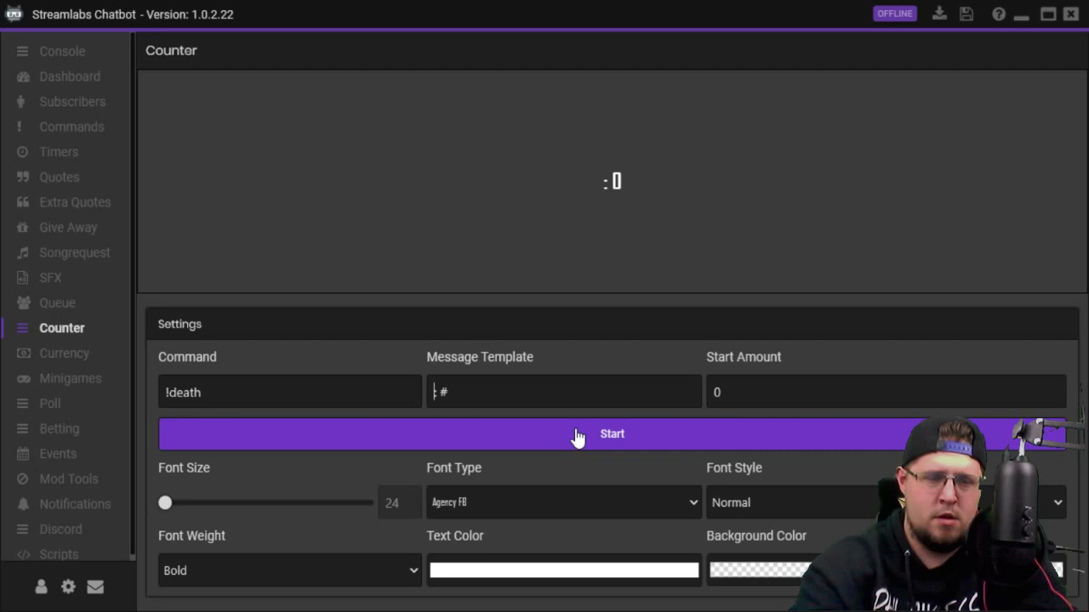
type("Chicken D")
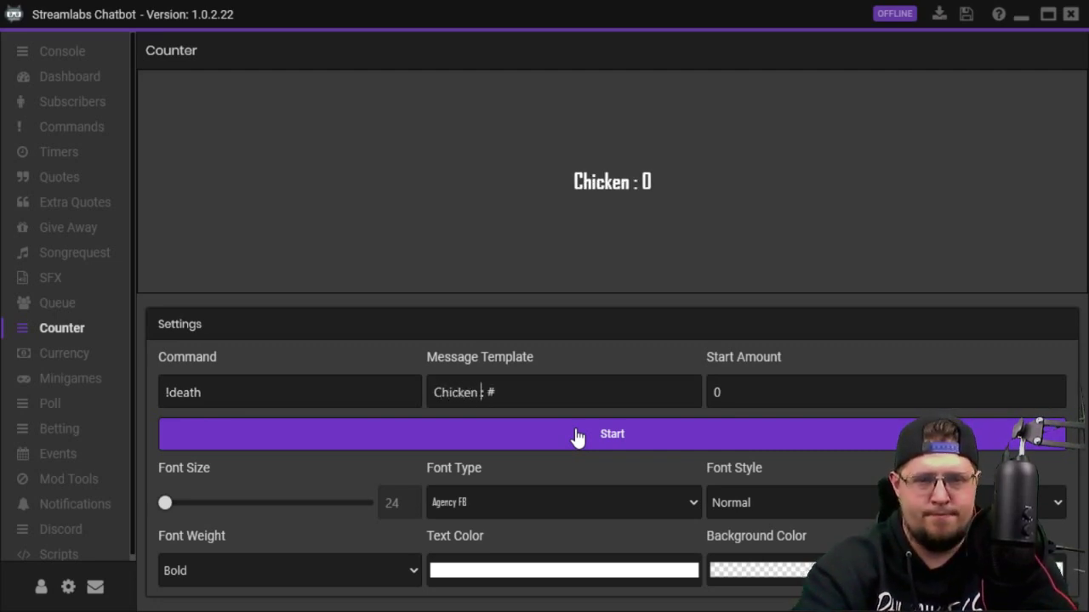
type("inners")
key("BackSpace")
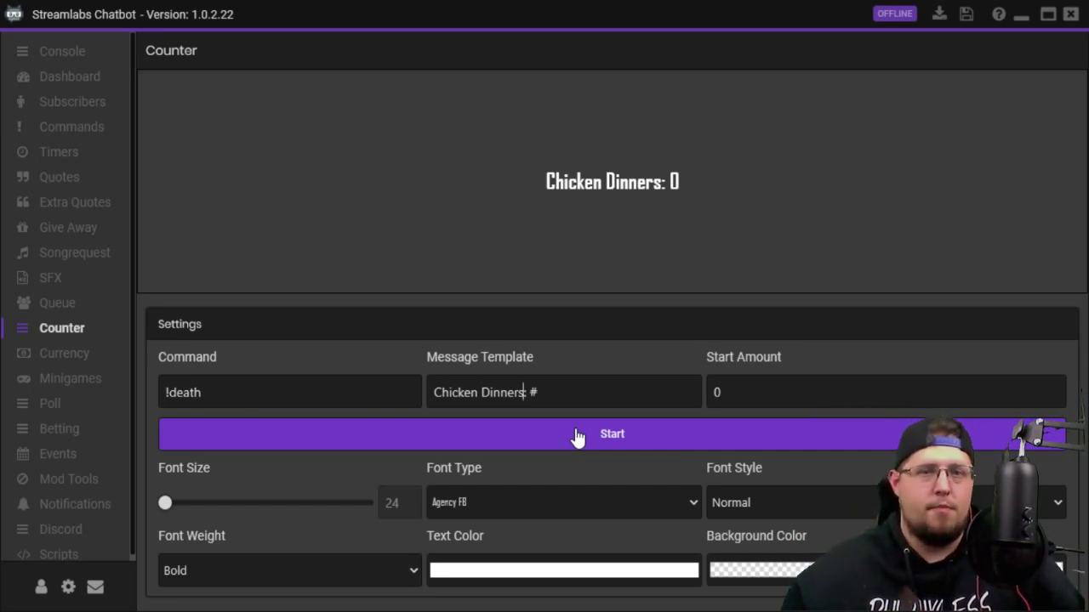
type(": #")
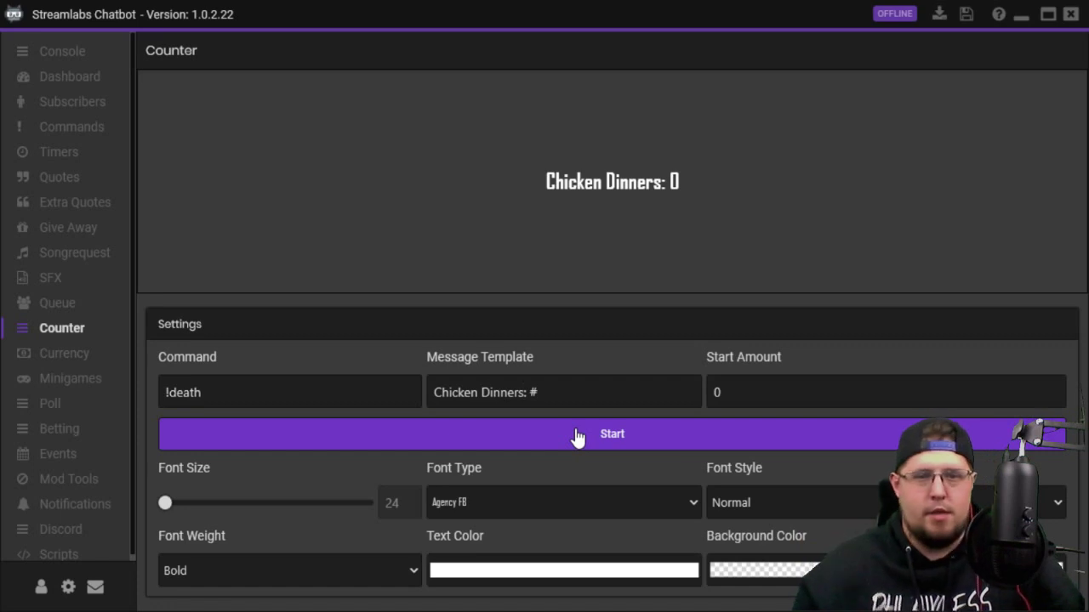
type("3")
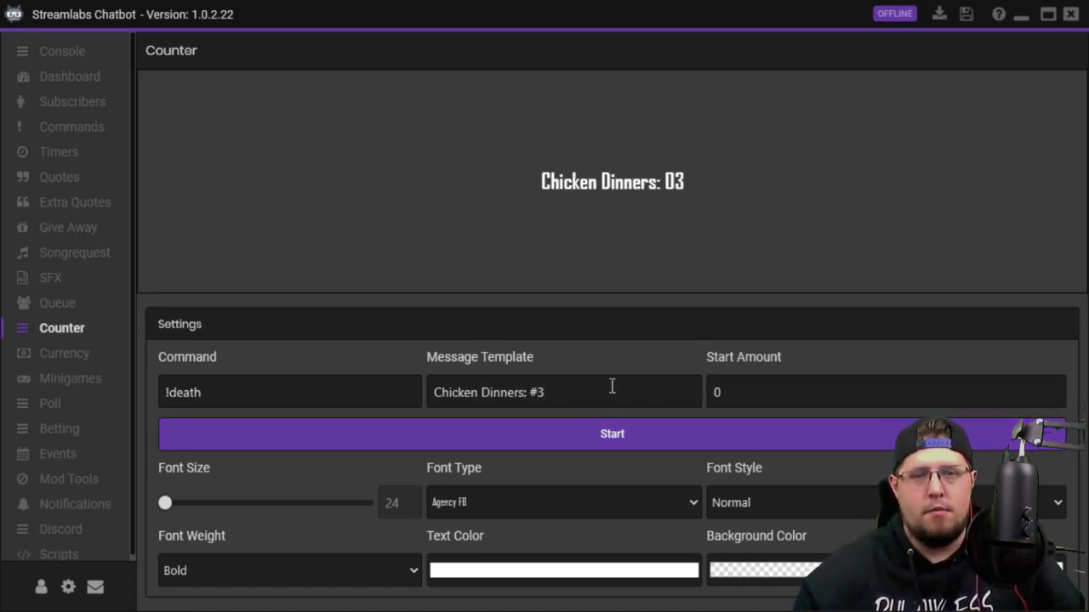
left_click(751, 393)
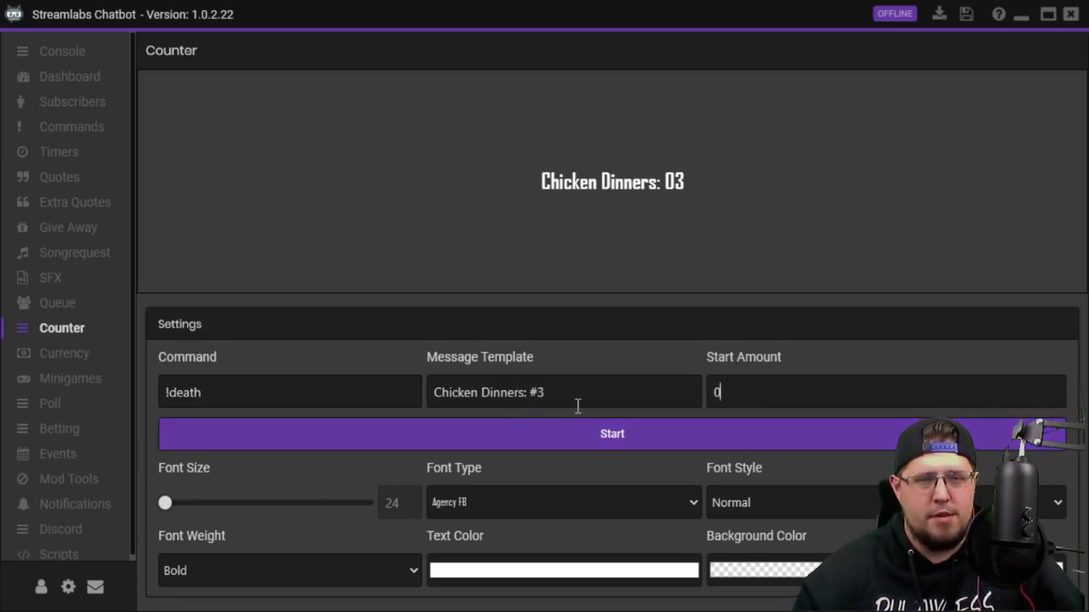
left_click(372, 402)
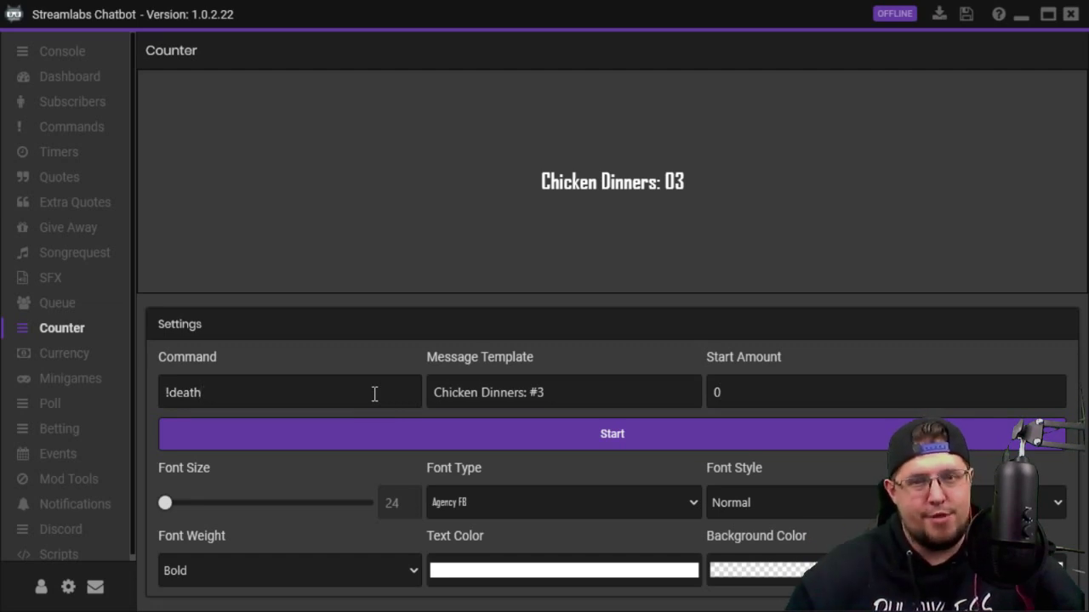
left_click(72, 357)
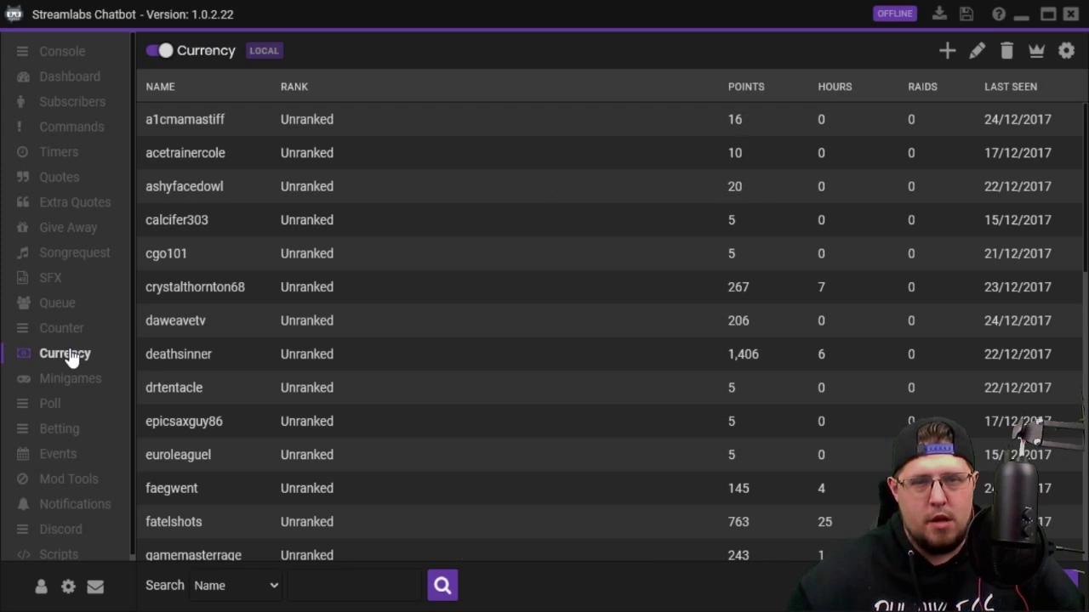
scroll(410, 260, "down", 3)
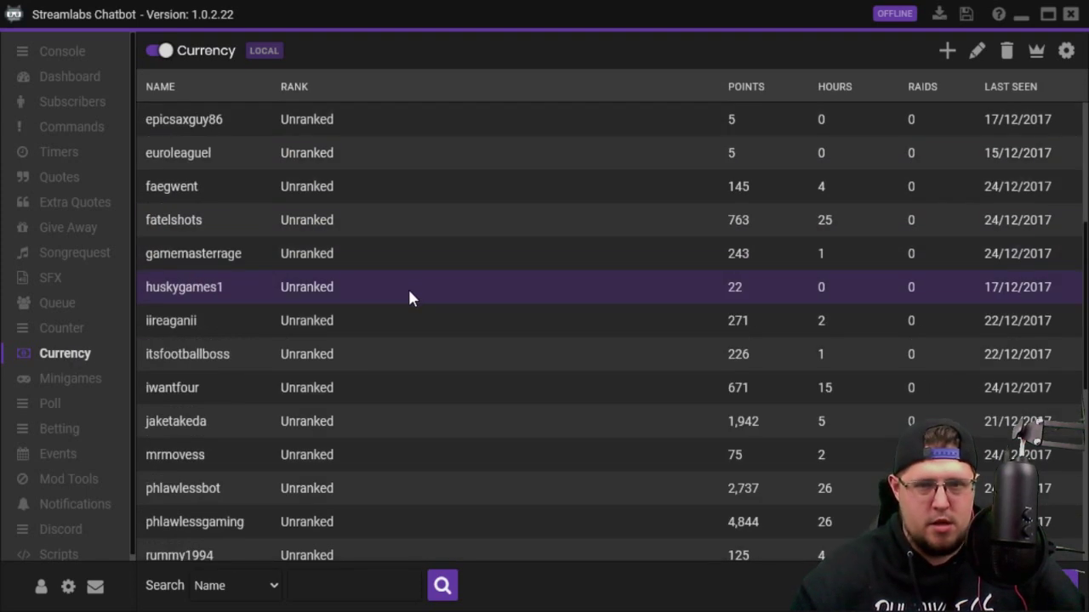
scroll(408, 290, "up", 3)
scroll(376, 292, "down", 3)
scroll(372, 297, "down", 4)
scroll(369, 298, "up", 5)
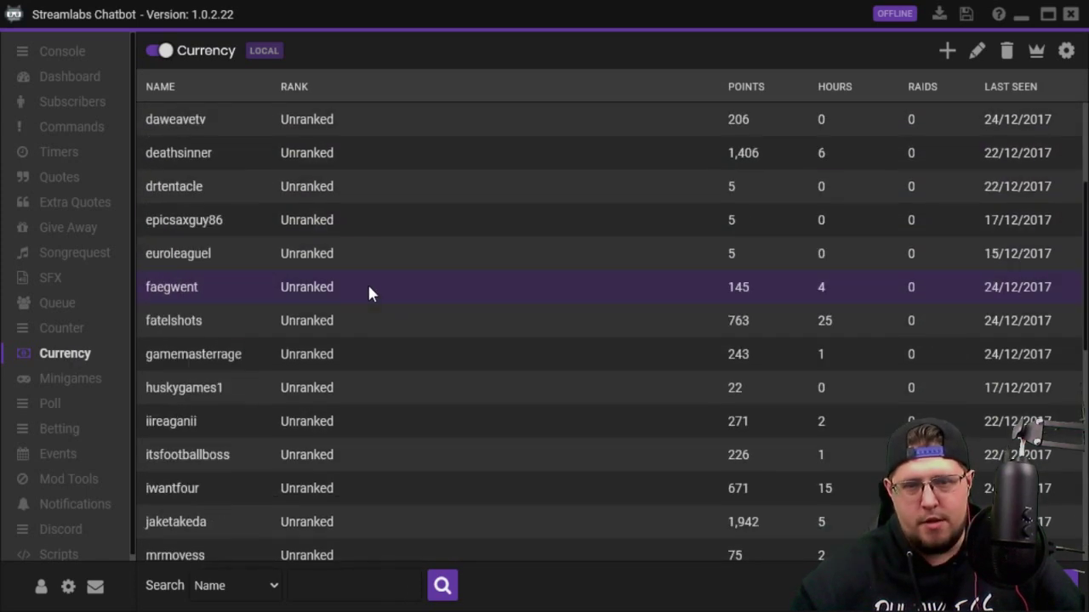
scroll(371, 296, "down", 2)
scroll(374, 308, "up", 1)
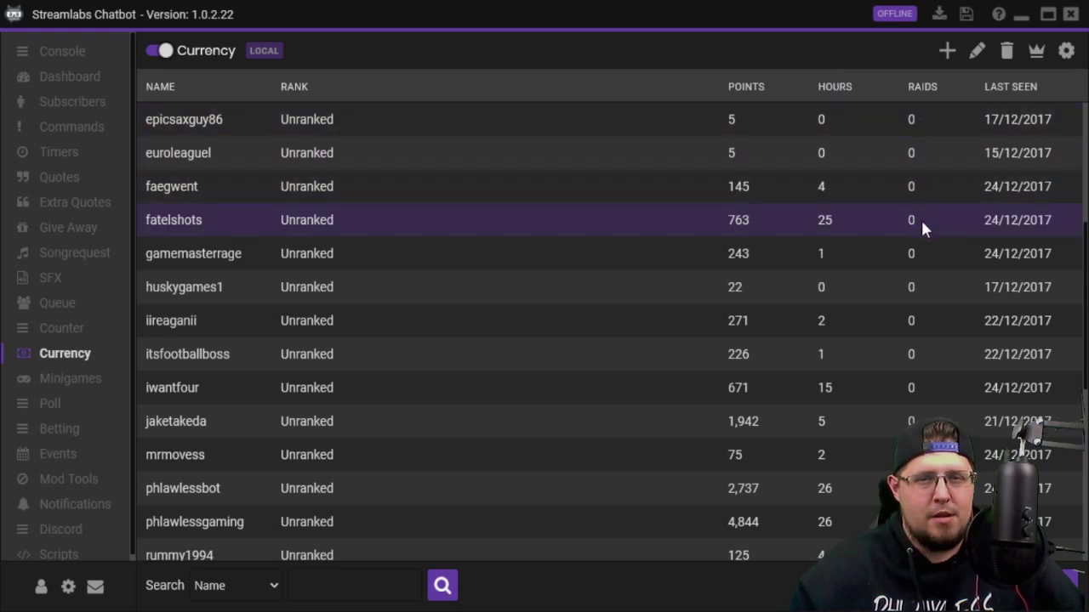
scroll(923, 476, "down", 4)
scroll(923, 487, "up", 4)
scroll(923, 486, "up", 3)
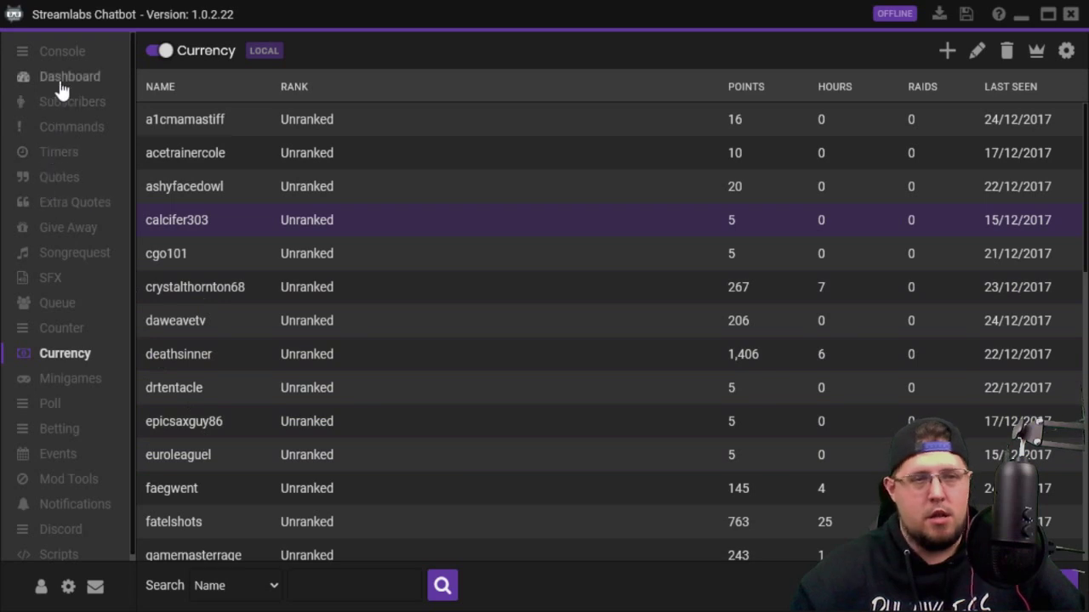
Send !points in the Console chat to get the 26.8 hours / 4844 points reply, then return to Currency.
left_click(72, 55)
left_click(323, 523)
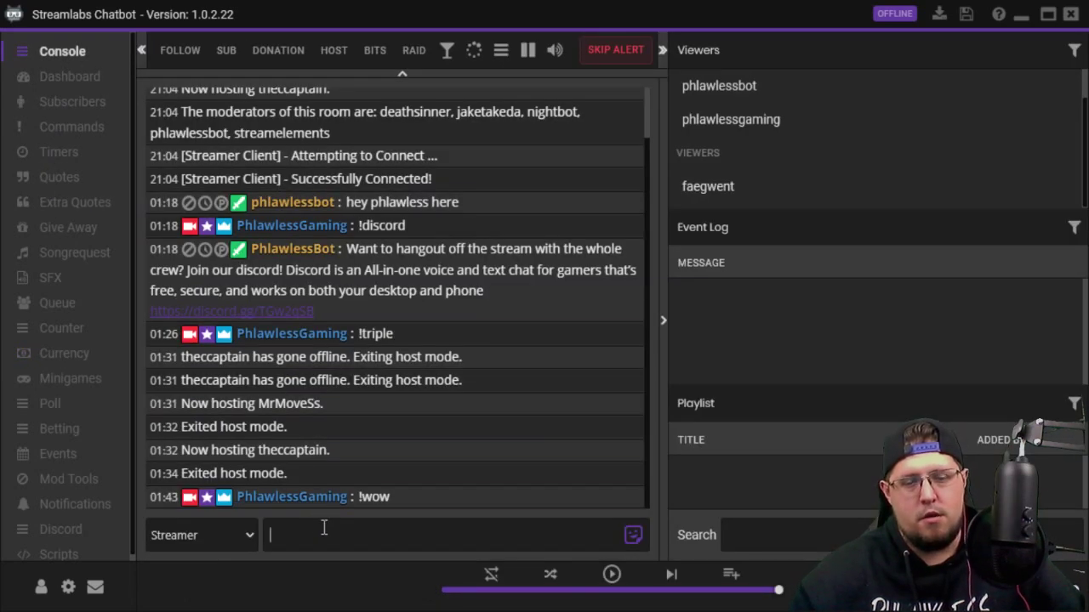
type("!po")
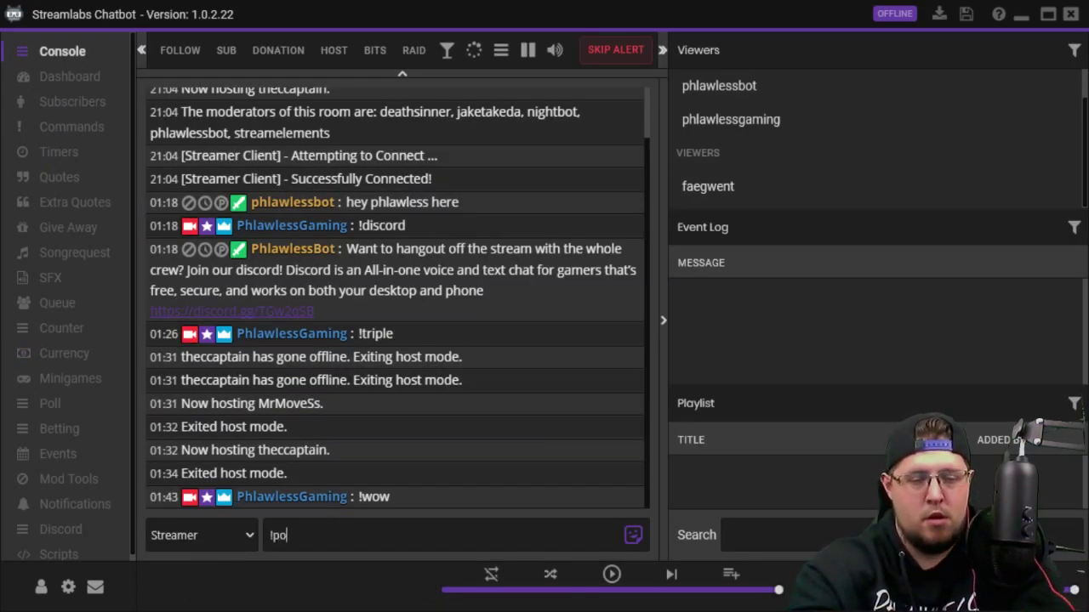
type("ints")
key("Return")
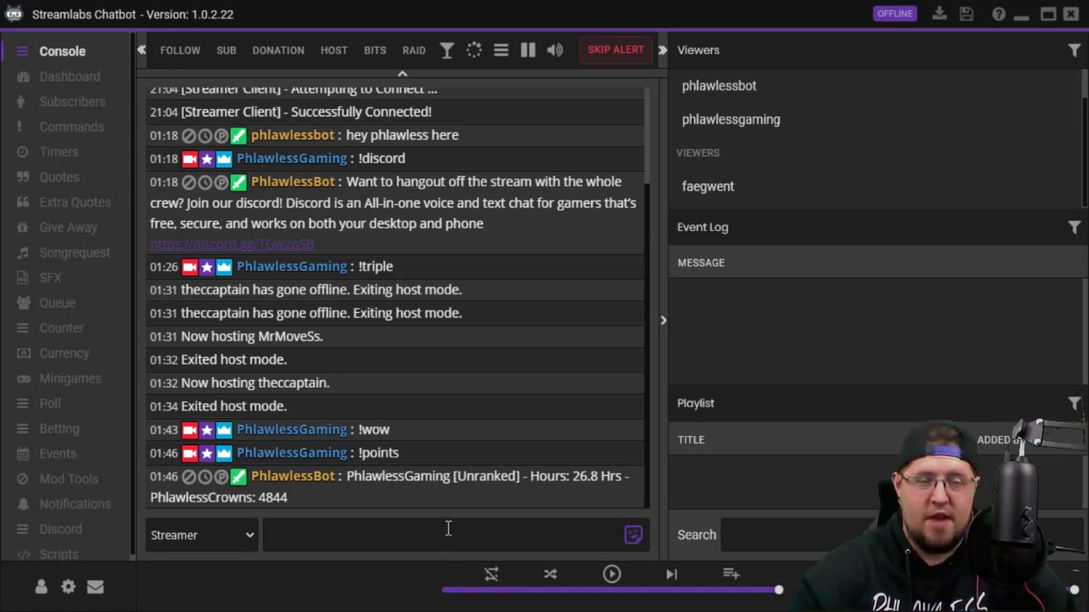
left_click(448, 528)
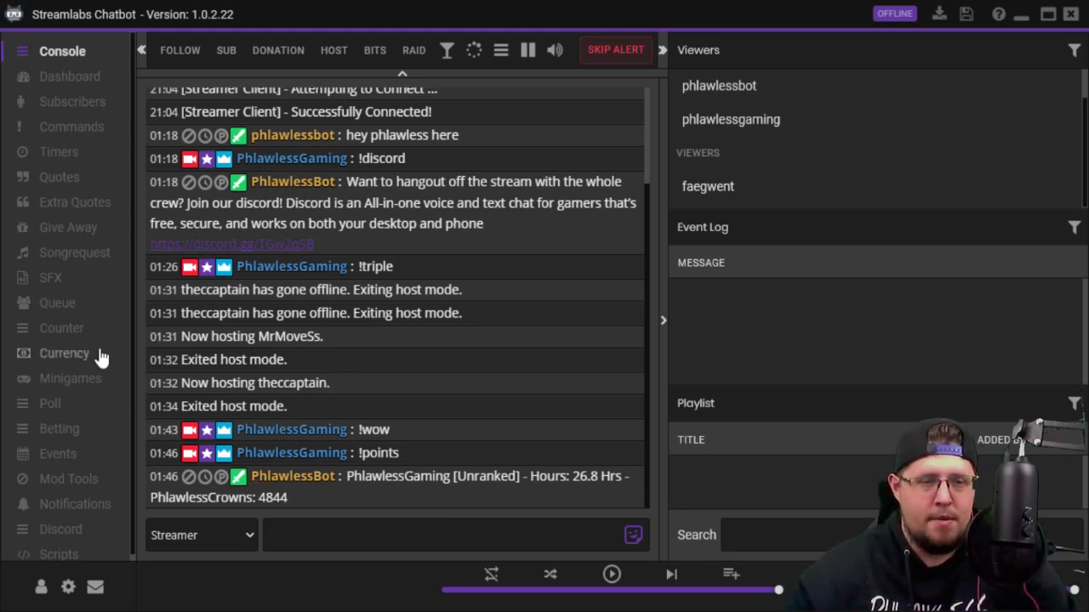
left_click(56, 353)
Open the Minigames page and look over the Heist game's chat command.
left_click(58, 383)
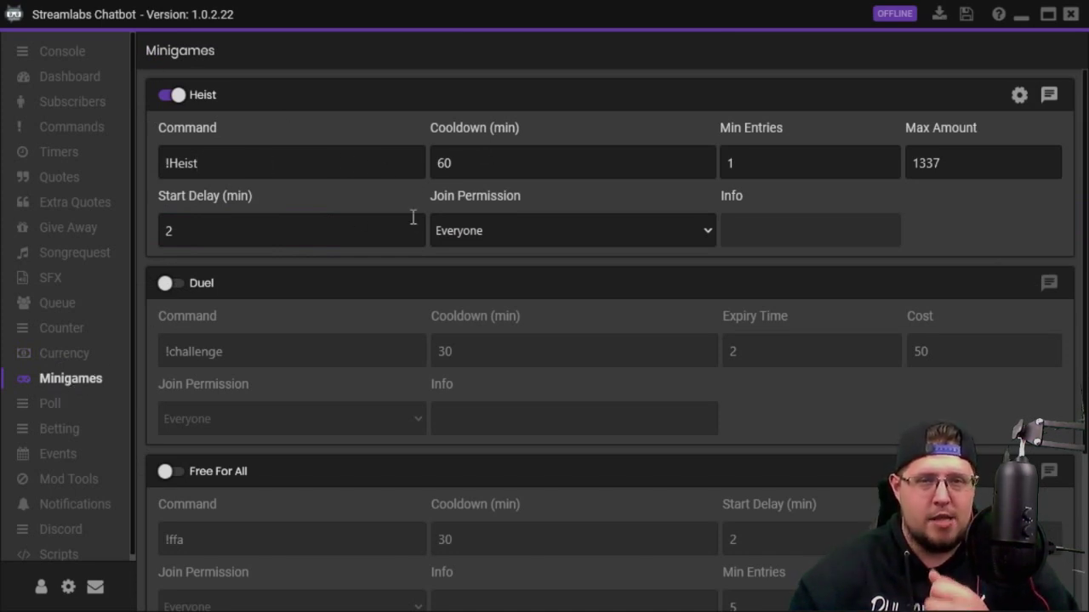
left_click(370, 154)
scroll(344, 224, "down", 1)
scroll(323, 399, "down", 4)
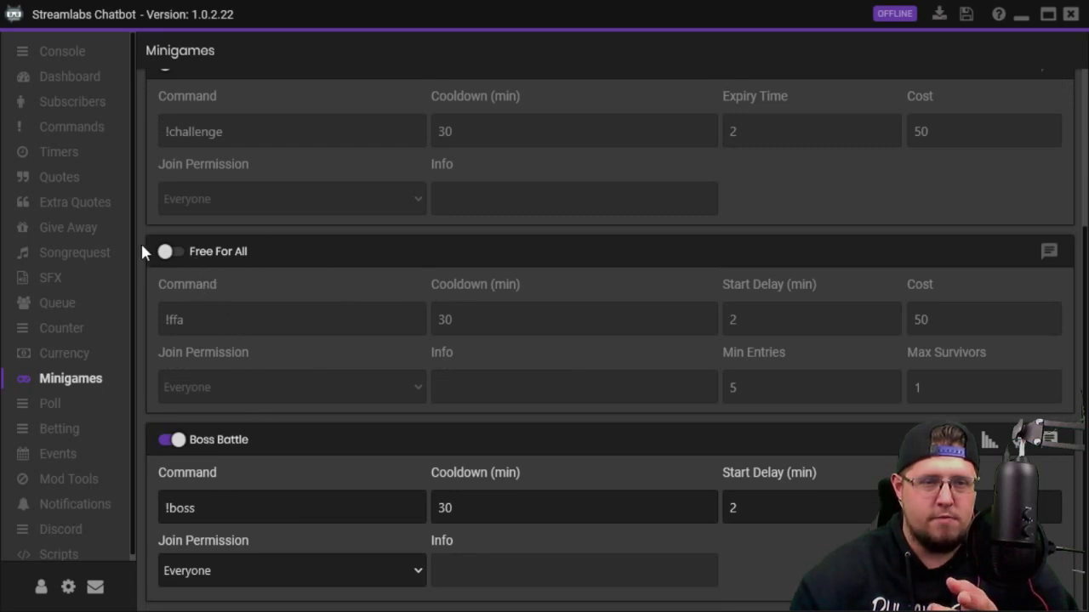
Enable Free For All (!ffa, 30-minute cooldown, cost 50, minimum 5 entries) and note Boss Battle's !boss command.
left_click(167, 252)
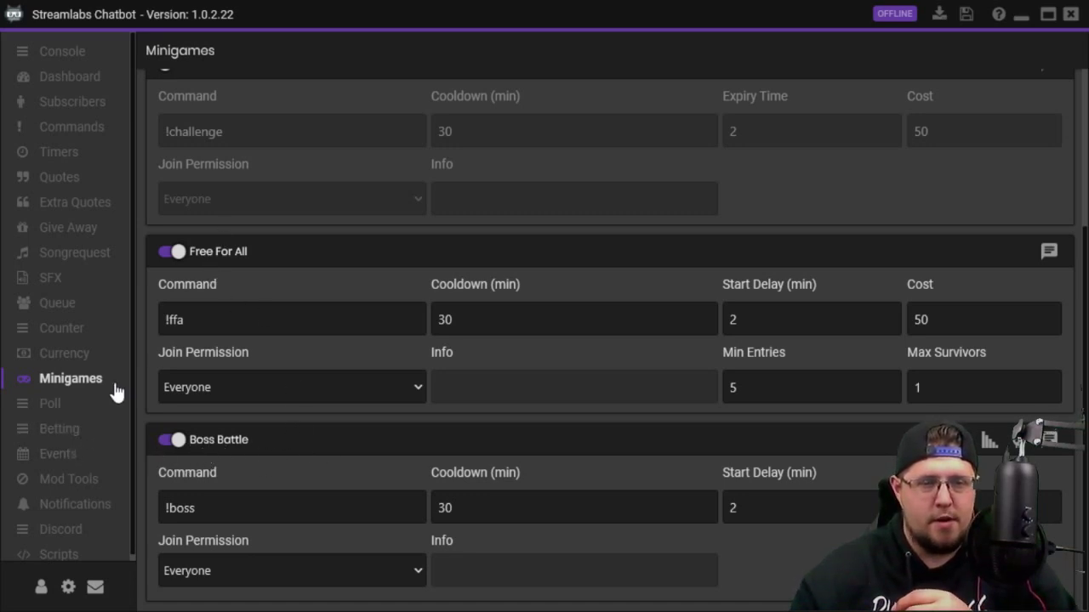
left_click(258, 510)
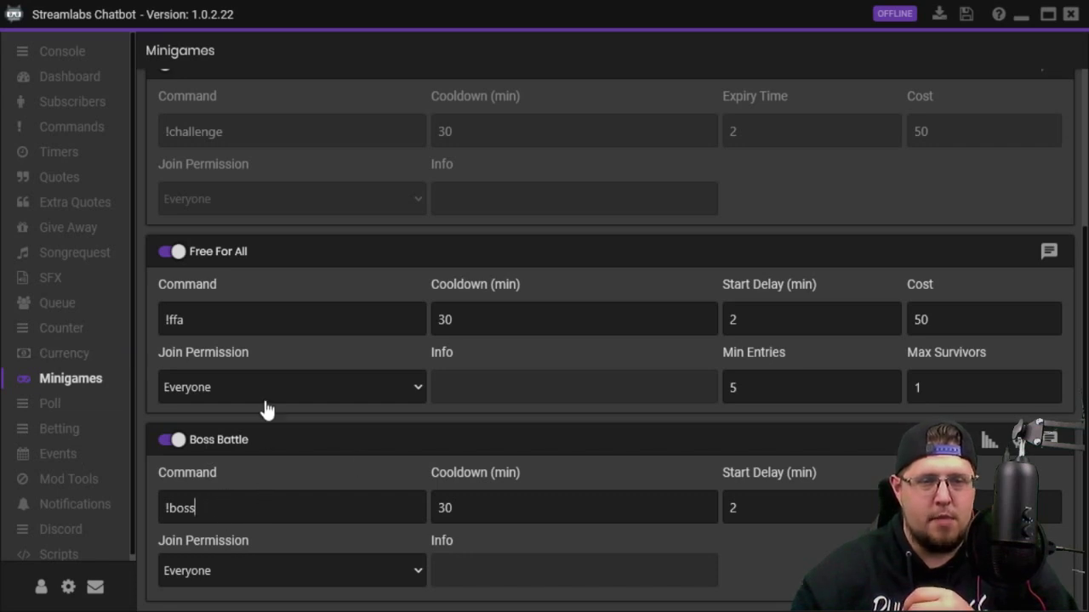
scroll(254, 346, "up", 2)
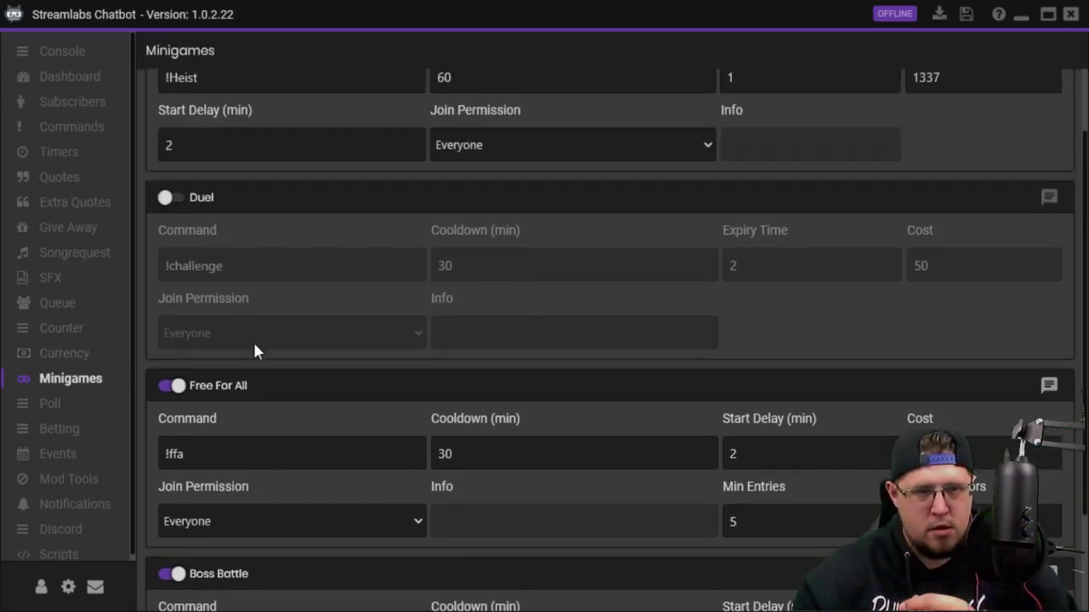
scroll(254, 351, "up", 1)
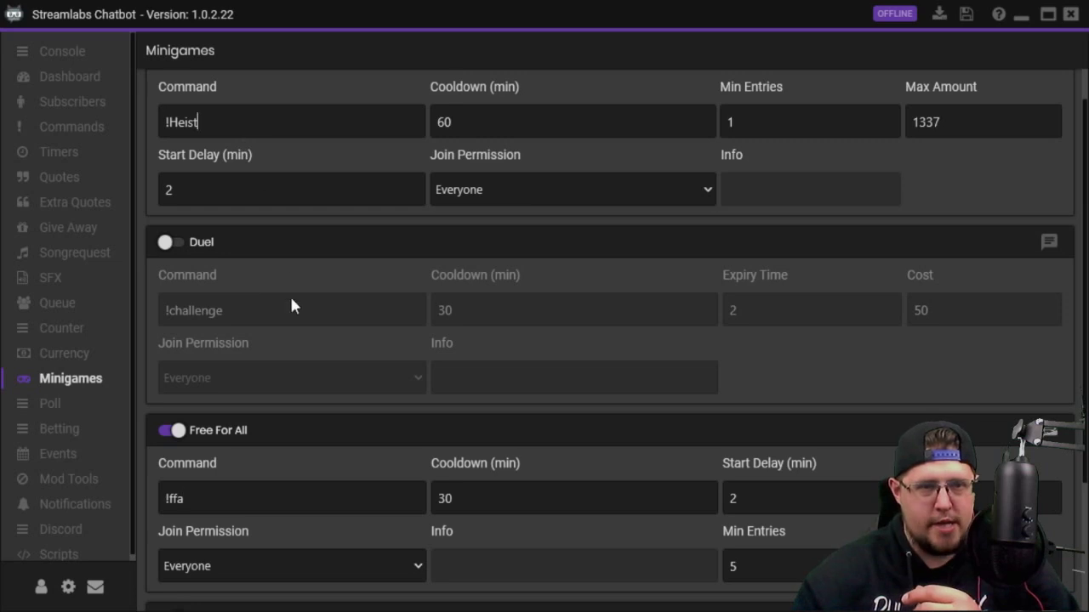
scroll(292, 304, "down", 4)
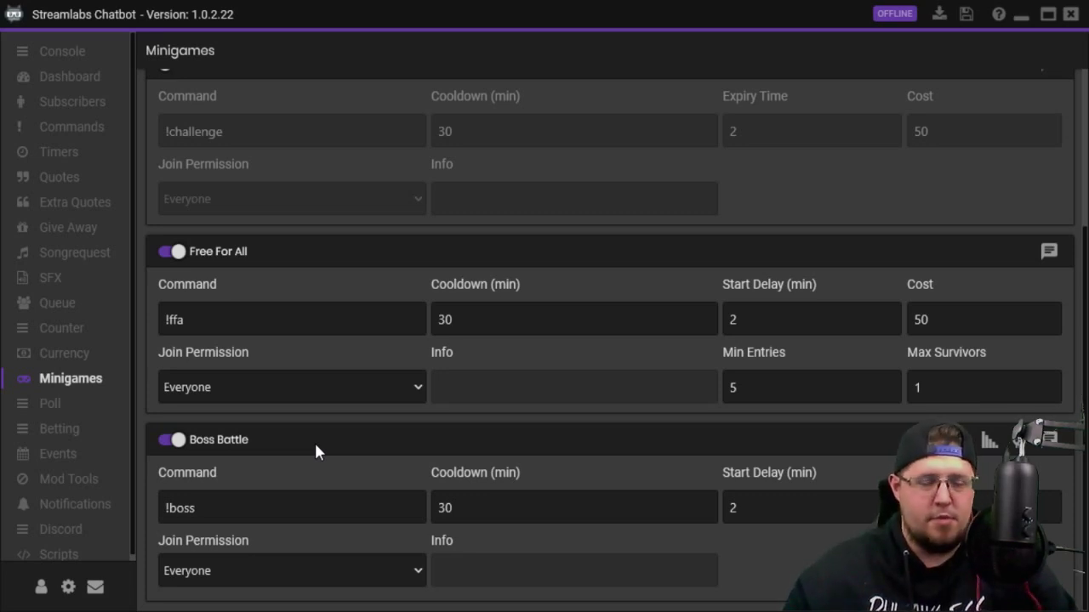
Browse the Poll, Betting and Events pages, ending on Mod Tools with Caps and Link Protection on.
left_click(50, 404)
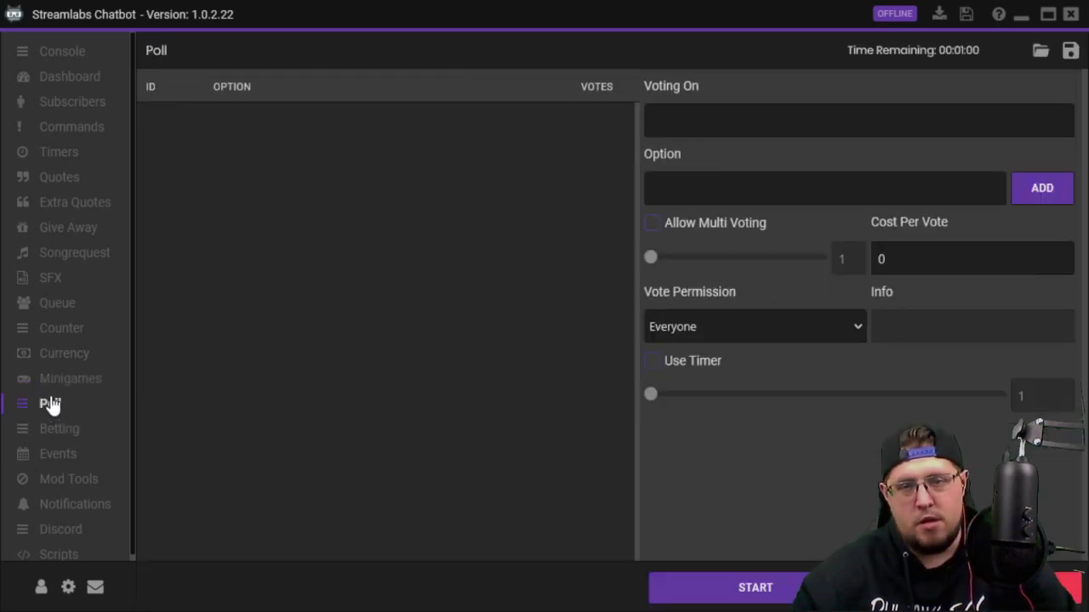
left_click(57, 432)
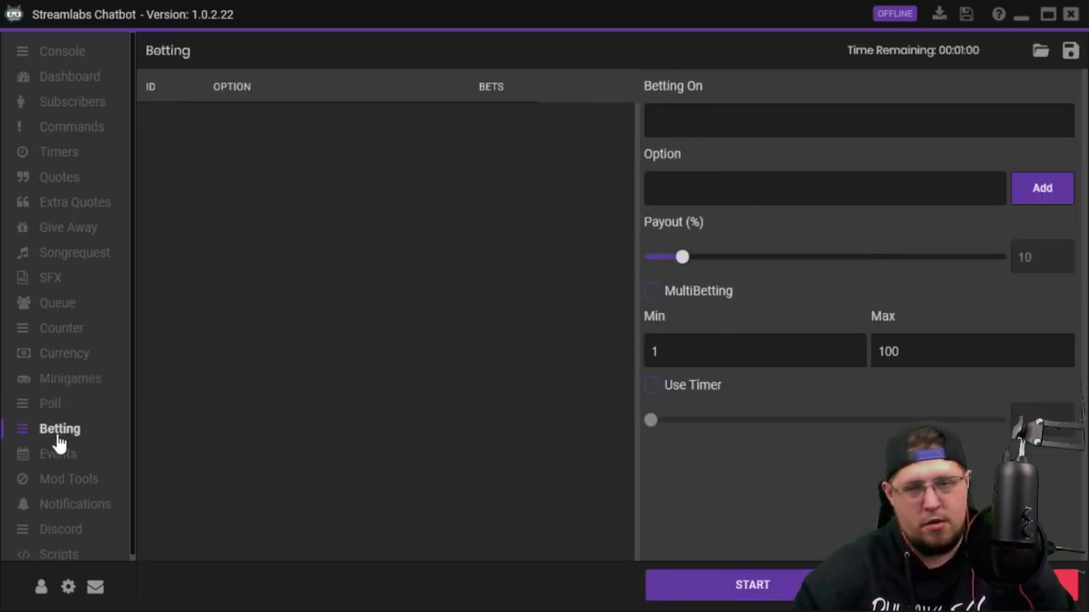
left_click(74, 460)
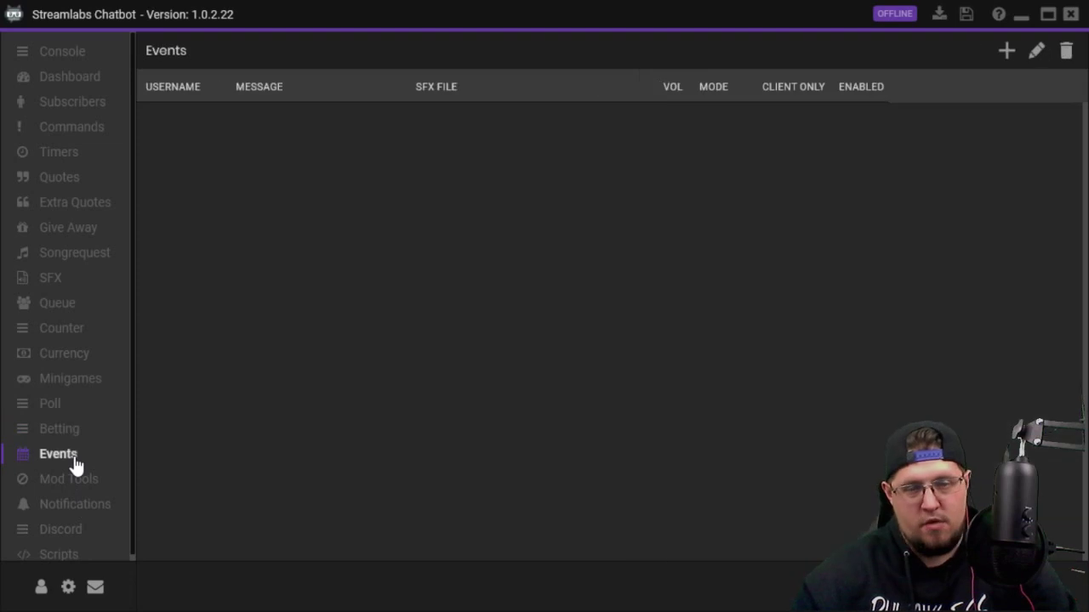
left_click(76, 483)
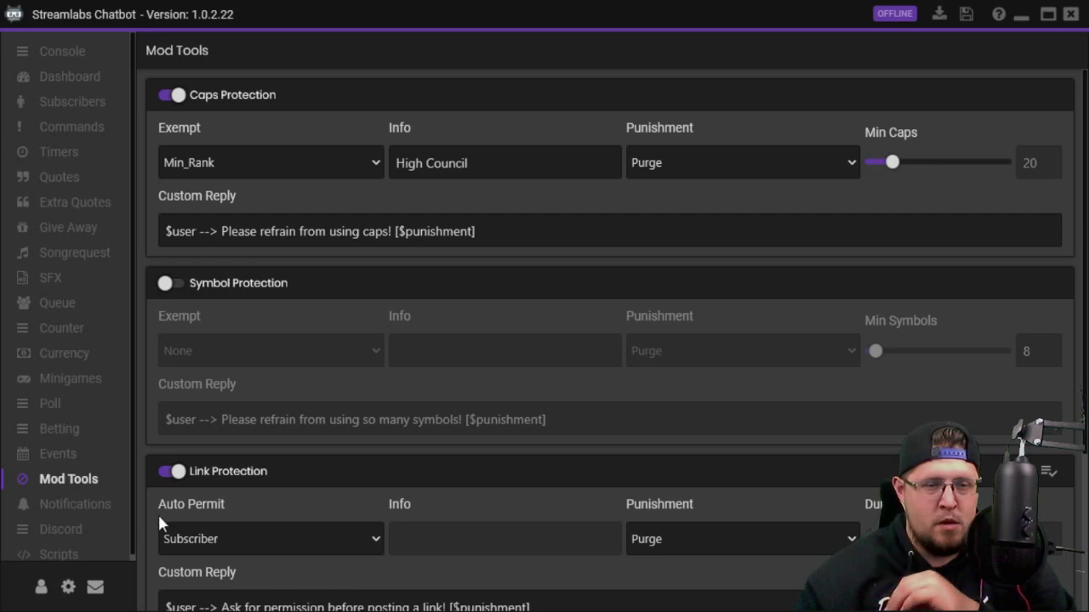
Pass through Notifications to the Discord page, where announcements, timer posting and auto roles are off.
left_click(81, 506)
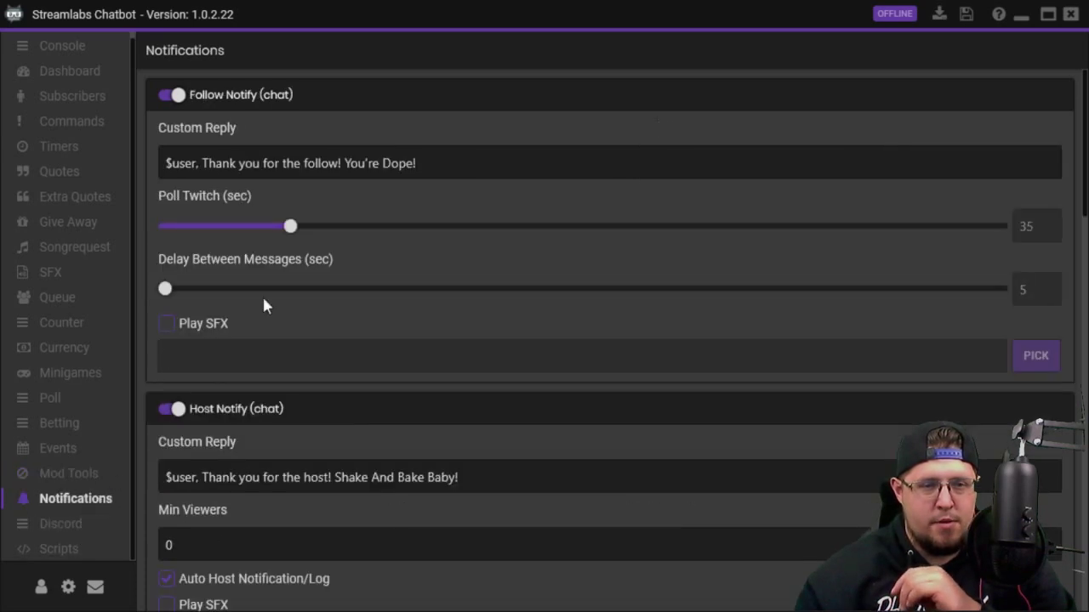
left_click(81, 527)
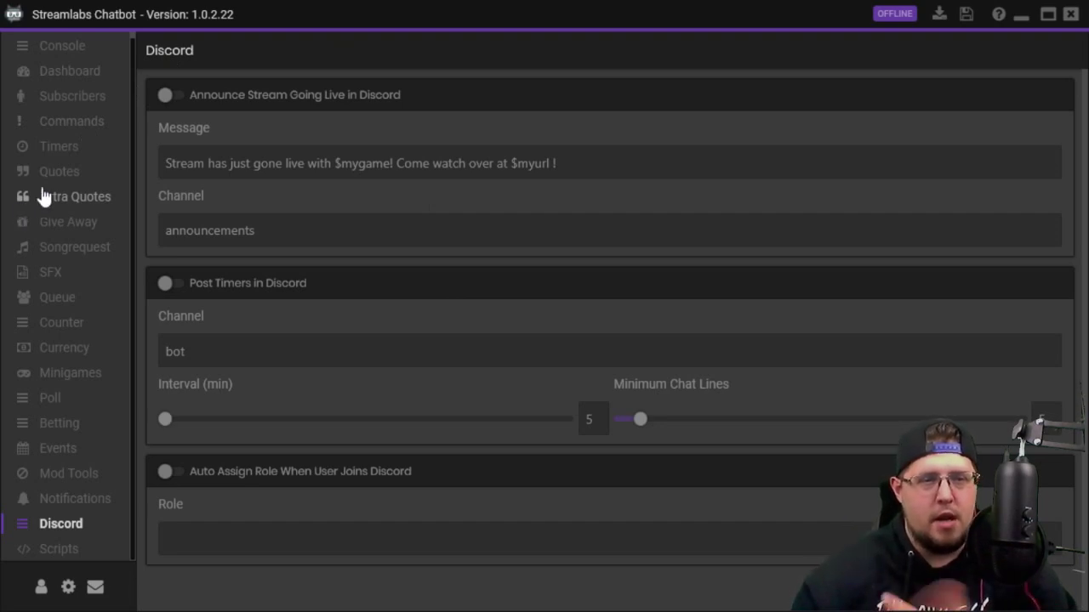
Glance at the Dashboard, then return to the Console chat log, viewer list and playlist.
left_click(74, 75)
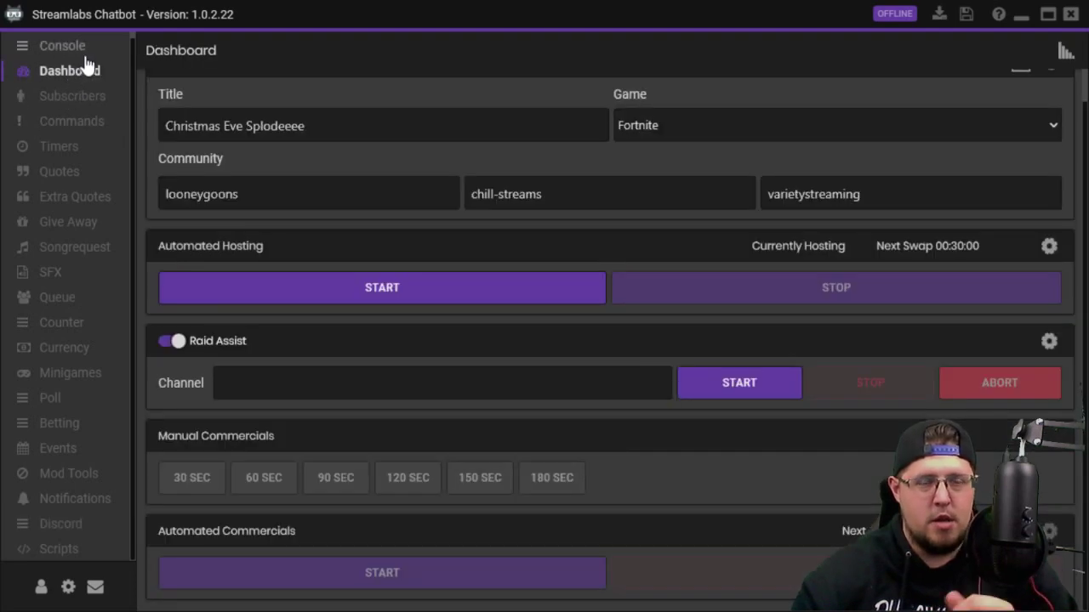
left_click(85, 47)
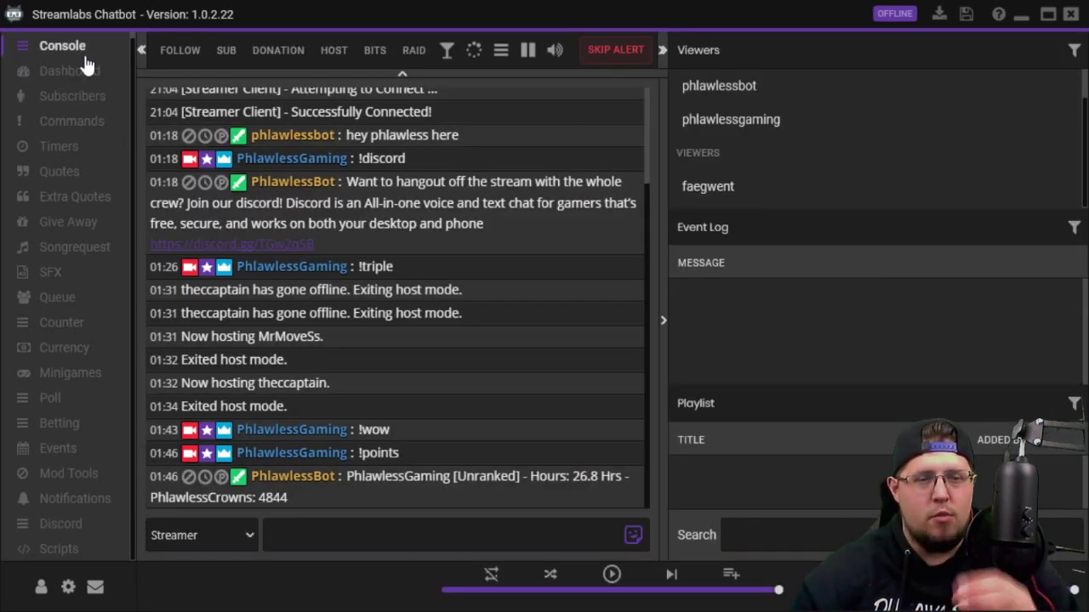